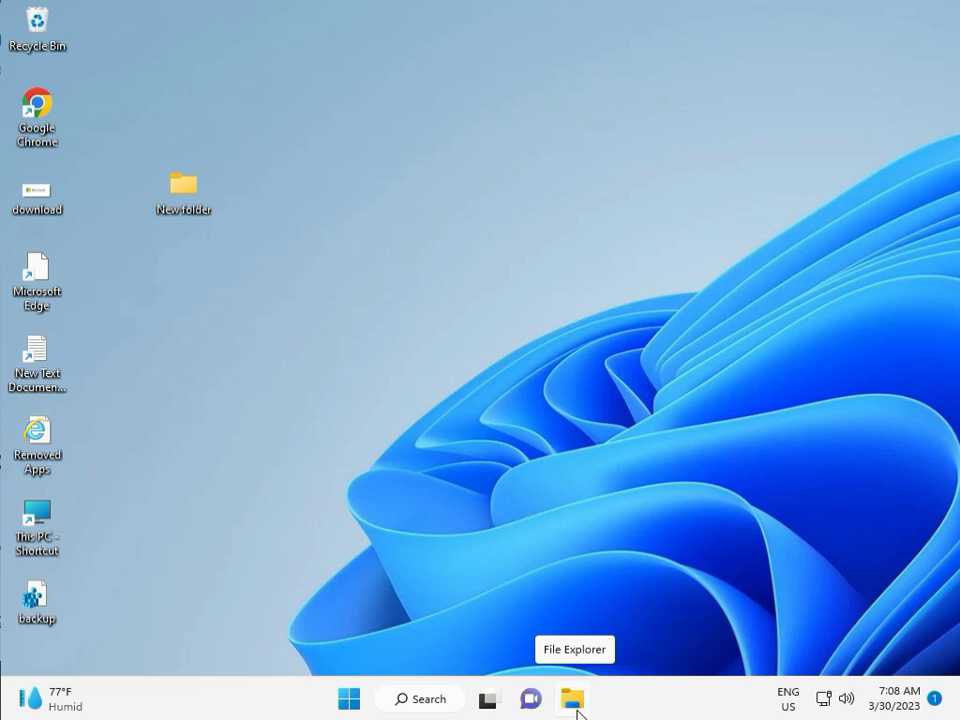
# - Open the Other troubleshooters page within the Troubleshoot section of the Windows system settings
pyautogui.click(349, 699)
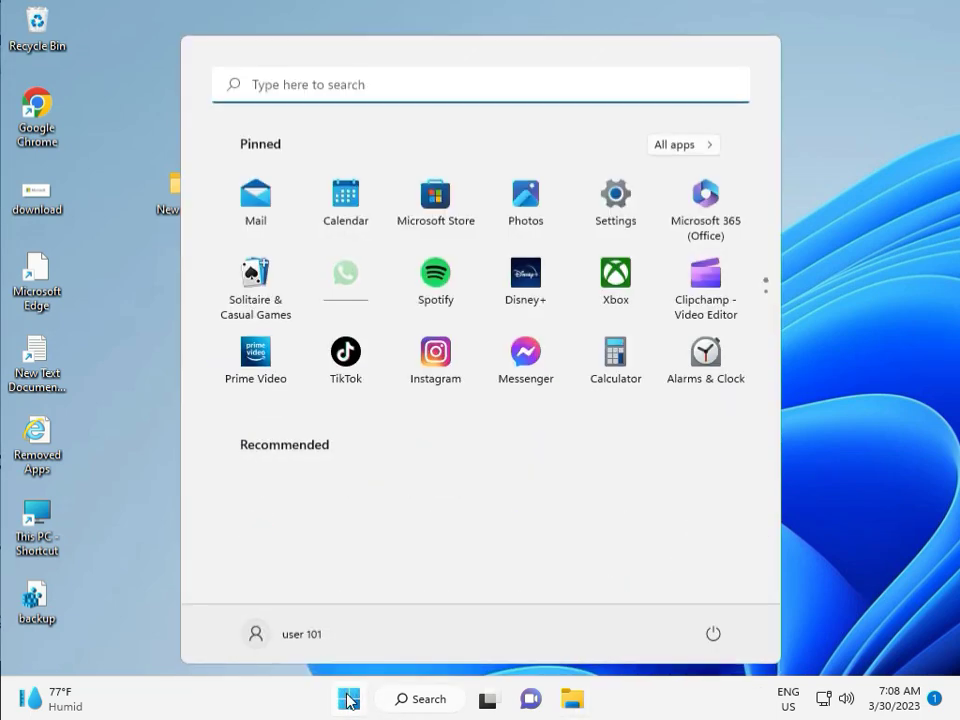
pyautogui.click(627, 203)
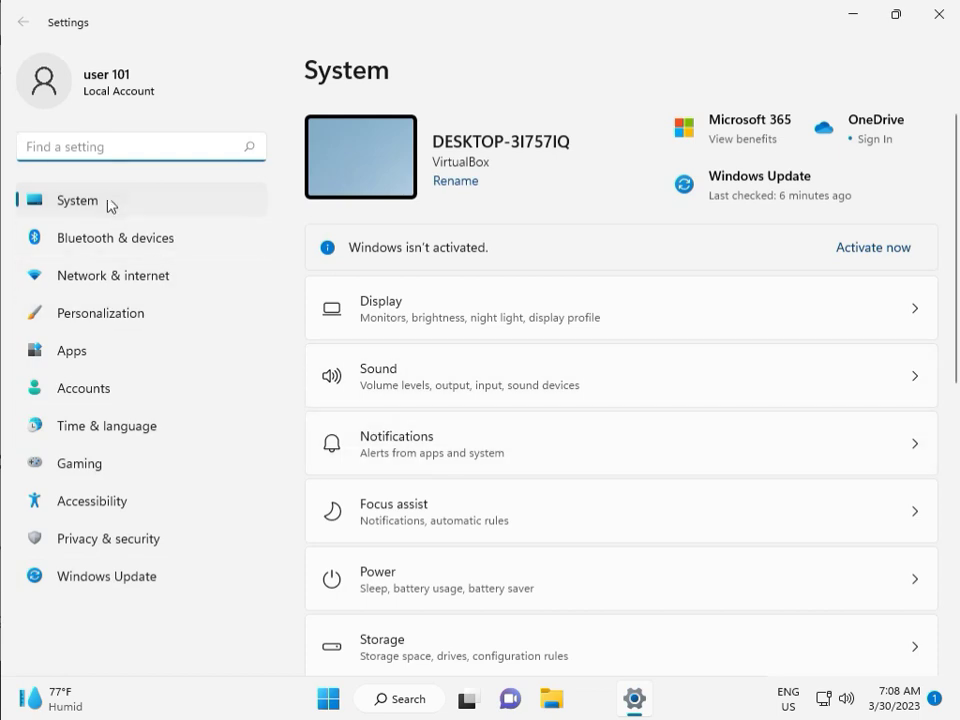
pyautogui.scroll(-3, 476, 508)
pyautogui.scroll(-1, 482, 540)
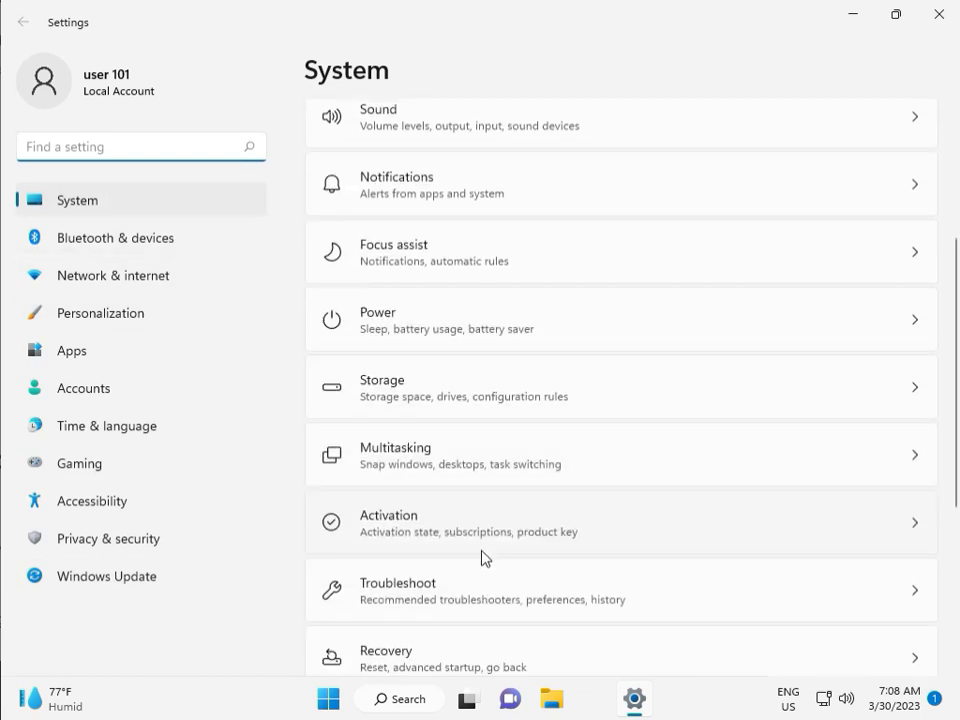
pyautogui.click(490, 596)
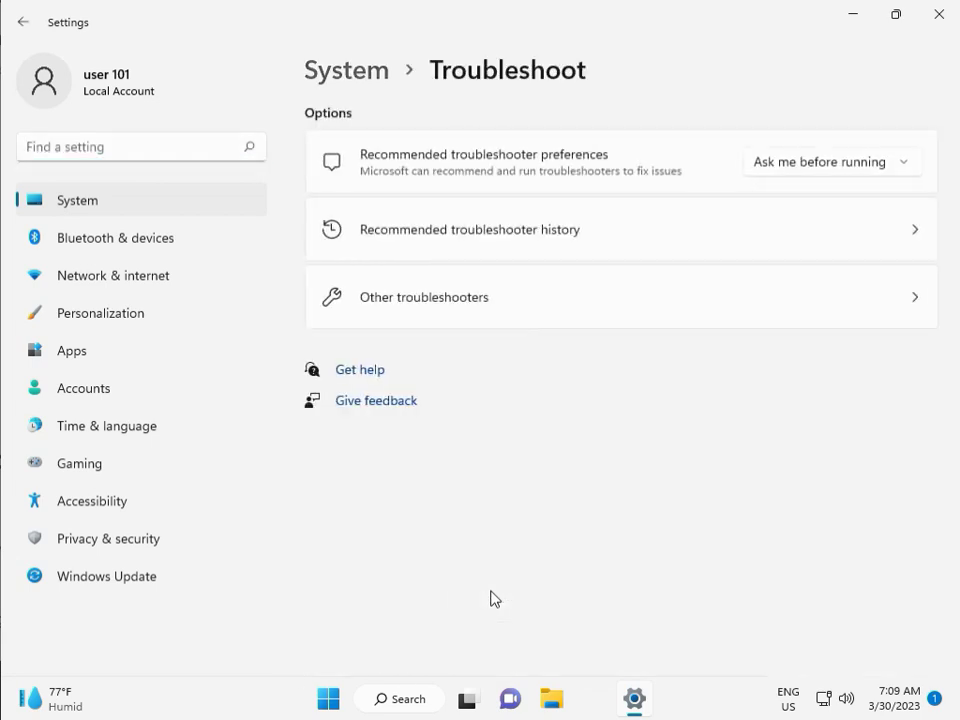
pyautogui.click(415, 303)
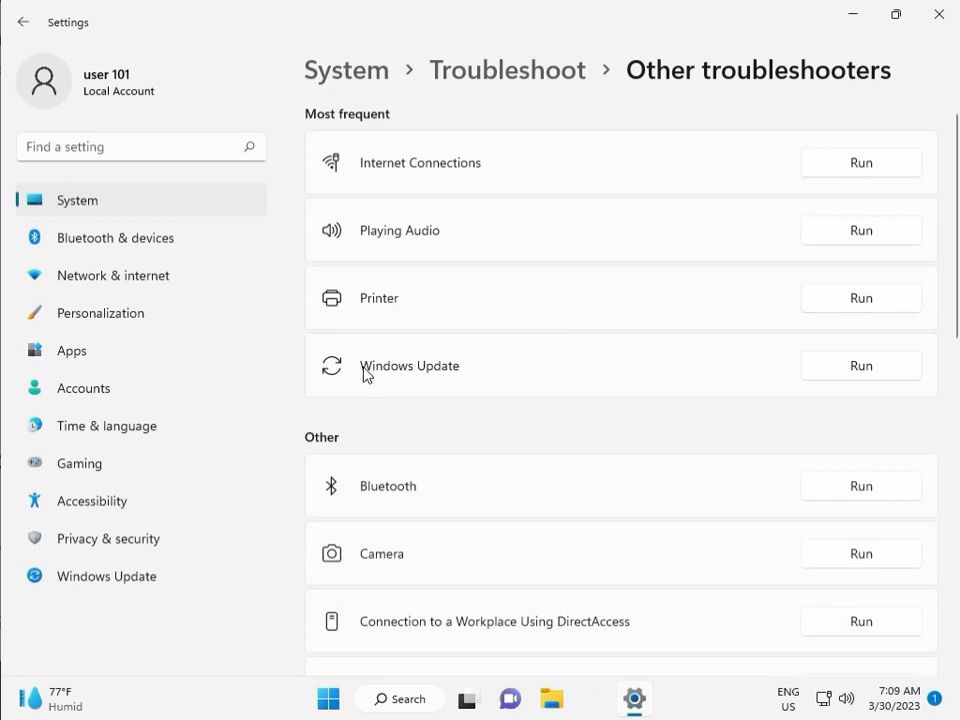
# - Run the Windows Update troubleshooter to completion and close both its results and the Settings window
pyautogui.click(856, 368)
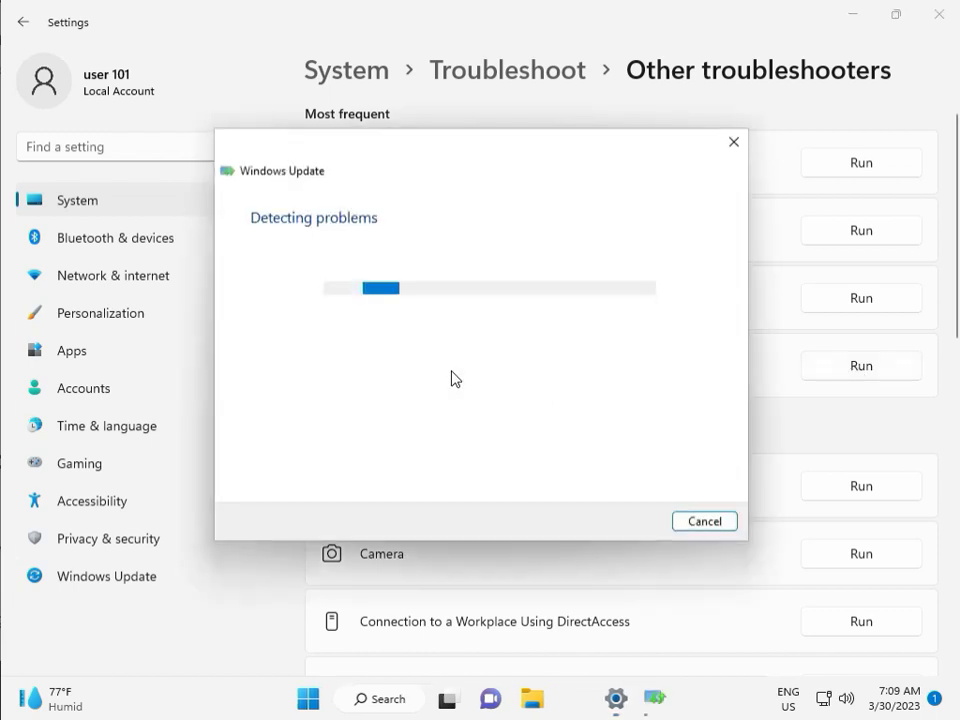
pyautogui.moveTo(452, 157); pyautogui.dragTo(324, 113)
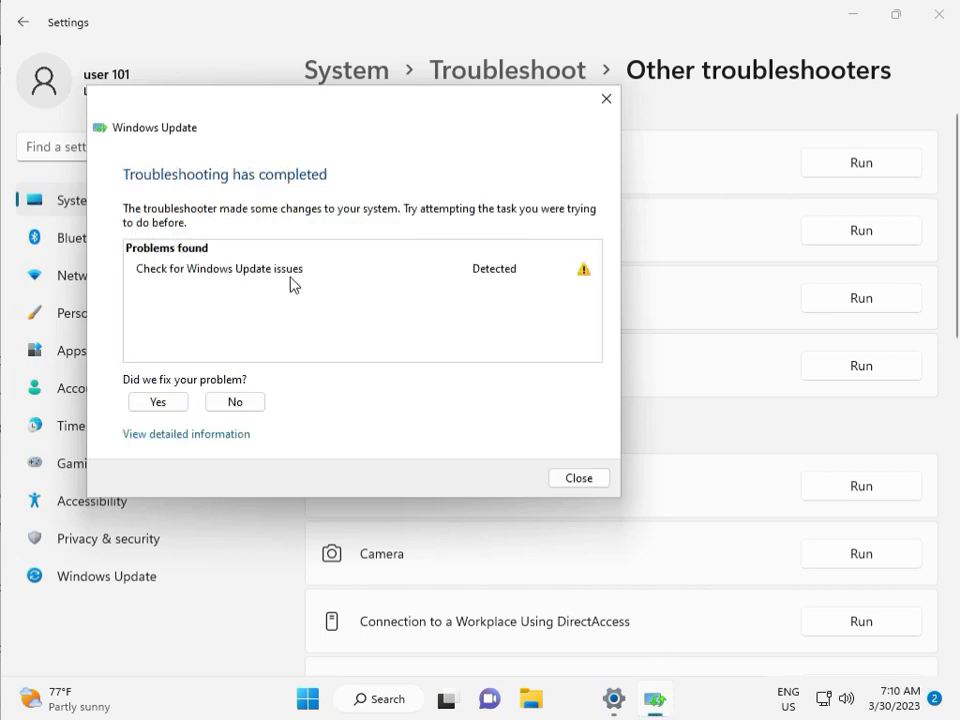
pyautogui.click(579, 480)
pyautogui.click(948, 27)
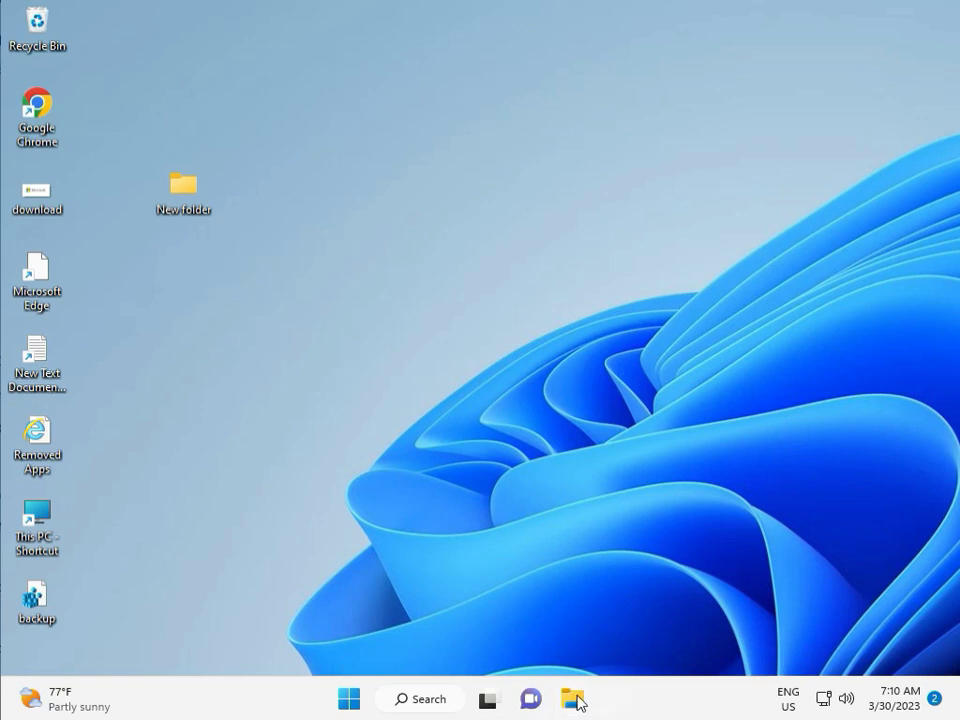
# - Switch to File Explorer and open the Windows folder on Local Disk (C:)
pyautogui.click(575, 701)
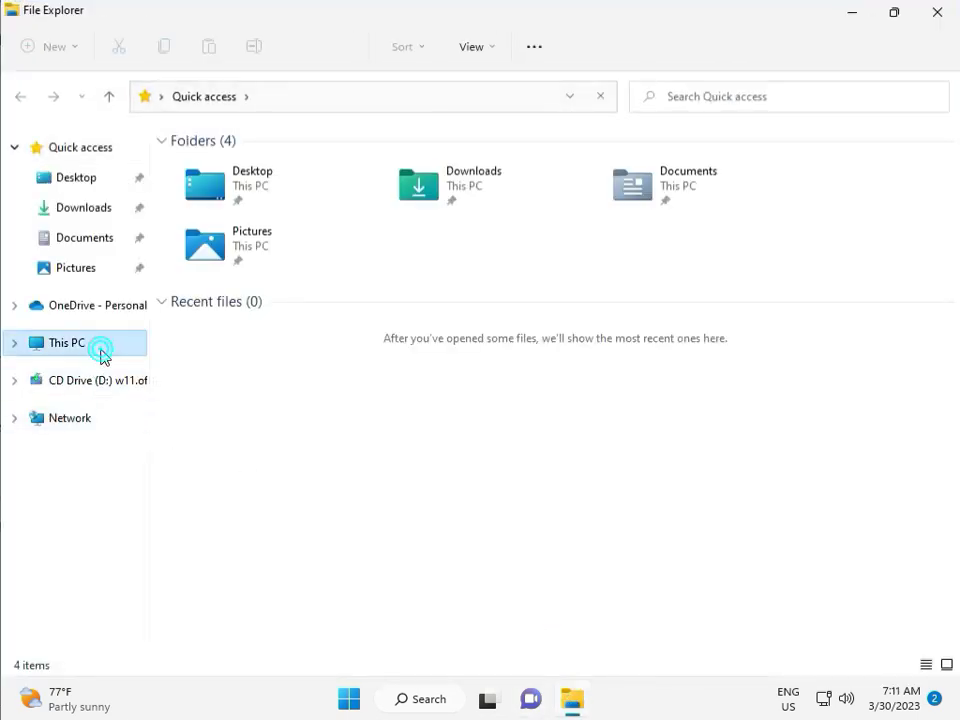
pyautogui.click(101, 352)
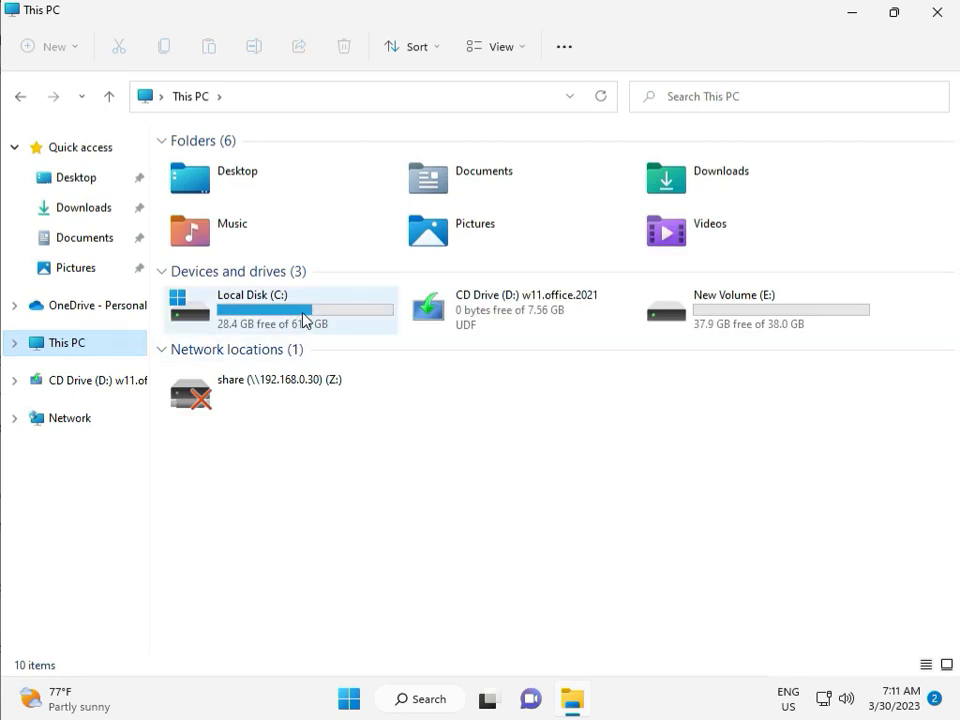
pyautogui.doubleClick(304, 307)
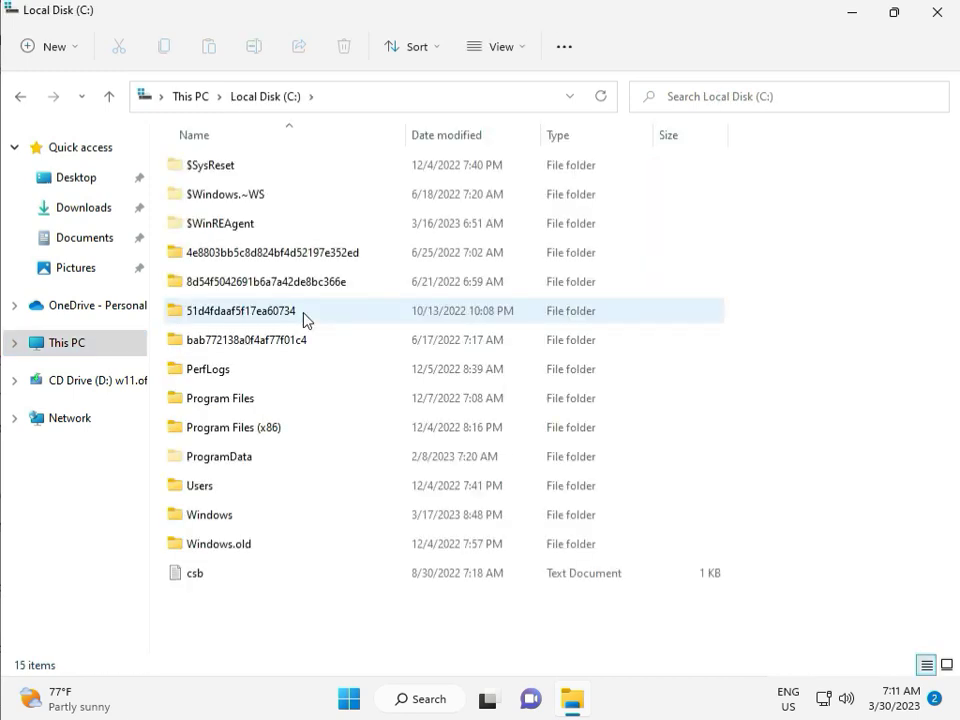
pyautogui.click(249, 516)
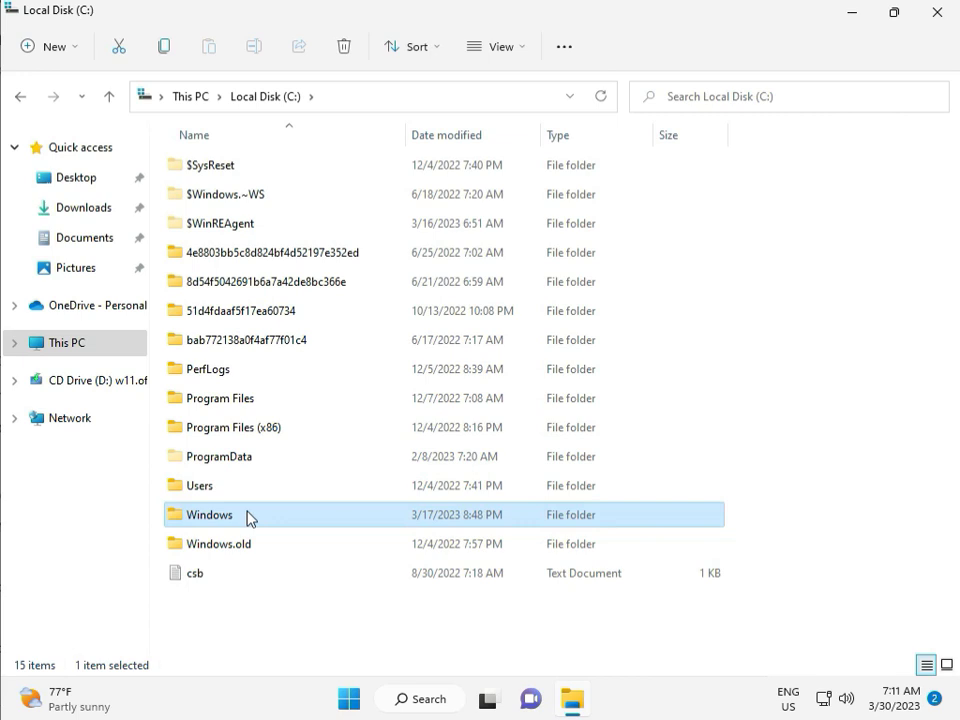
pyautogui.doubleClick(248, 516)
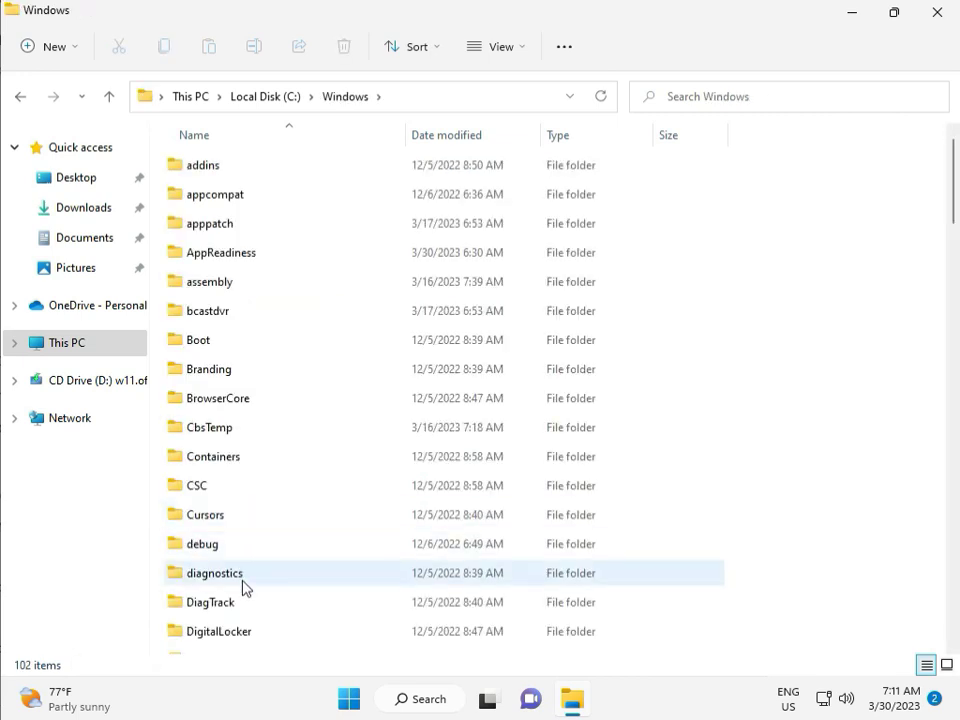
# - Find and open the SoftwareDistribution folder inside the Windows folder
pyautogui.scroll(-8, 349, 570)
pyautogui.scroll(-3, 349, 570)
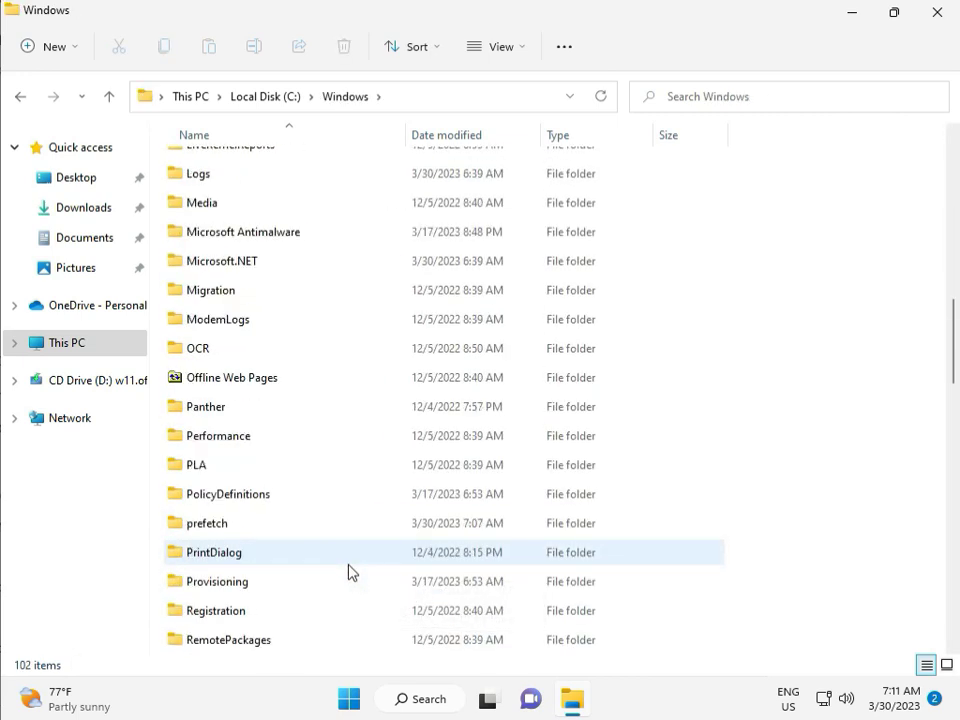
pyautogui.scroll(-4, 349, 570)
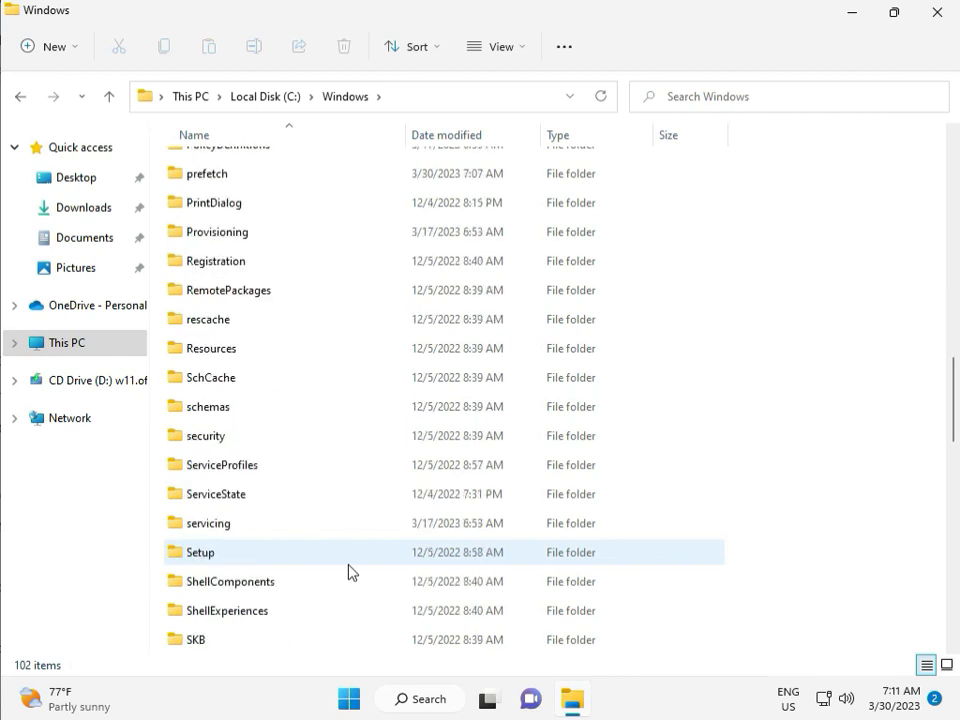
pyautogui.scroll(-2, 343, 568)
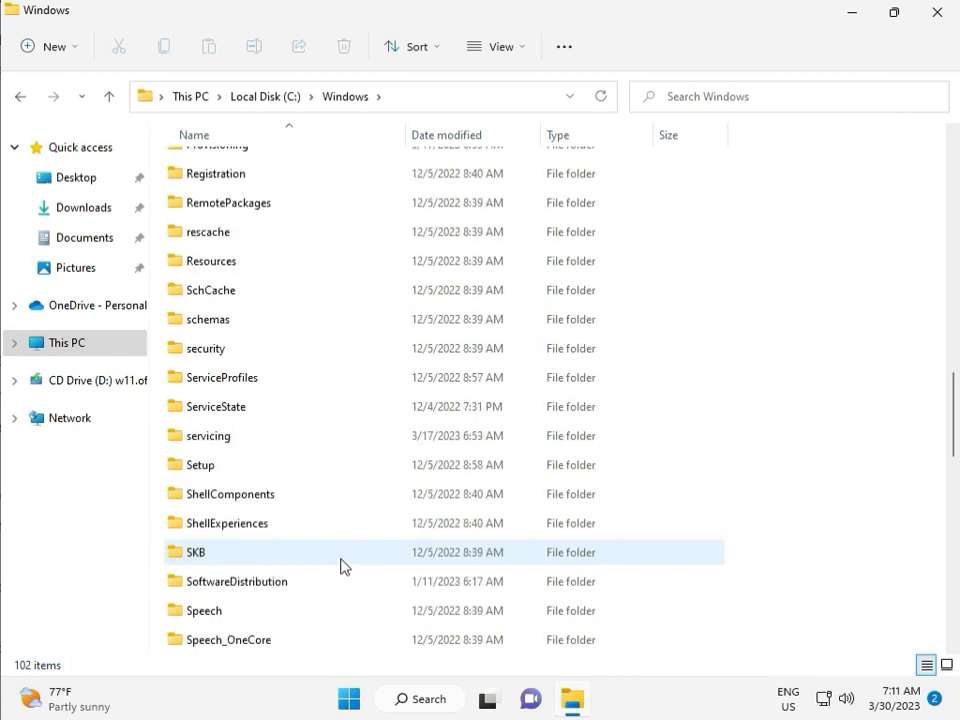
pyautogui.click(258, 497)
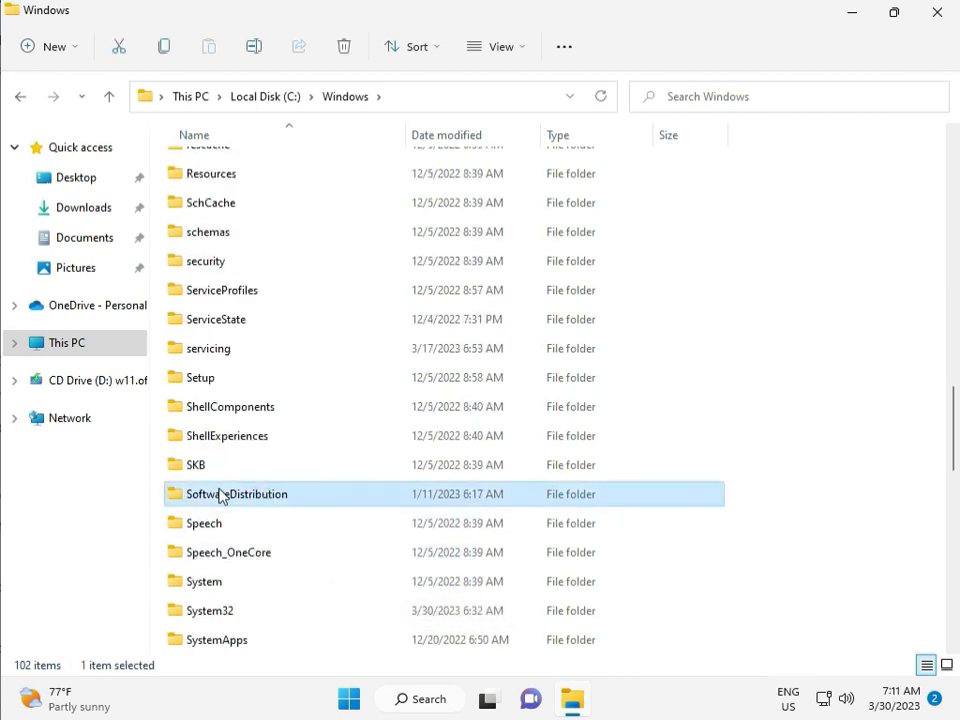
pyautogui.doubleClick(248, 497)
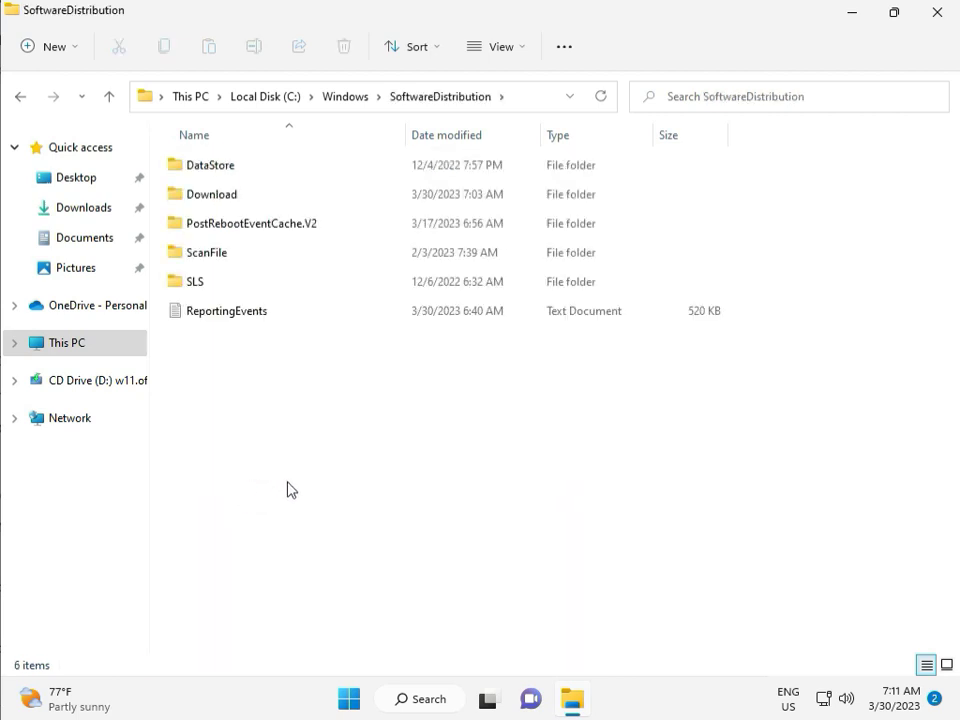
pyautogui.moveTo(498, 716)
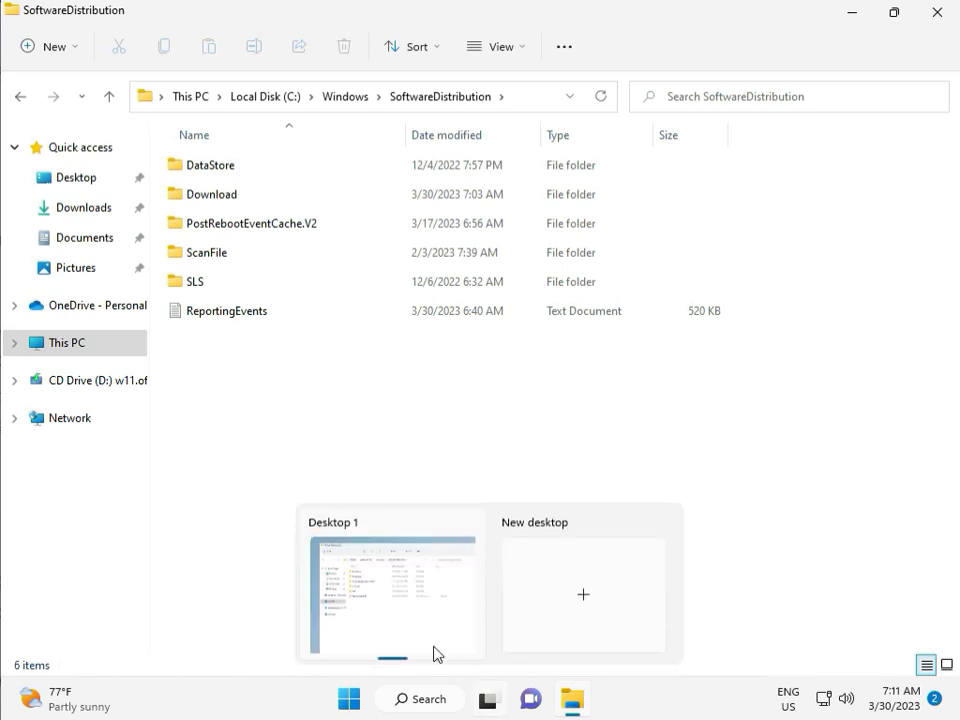
pyautogui.click(291, 413)
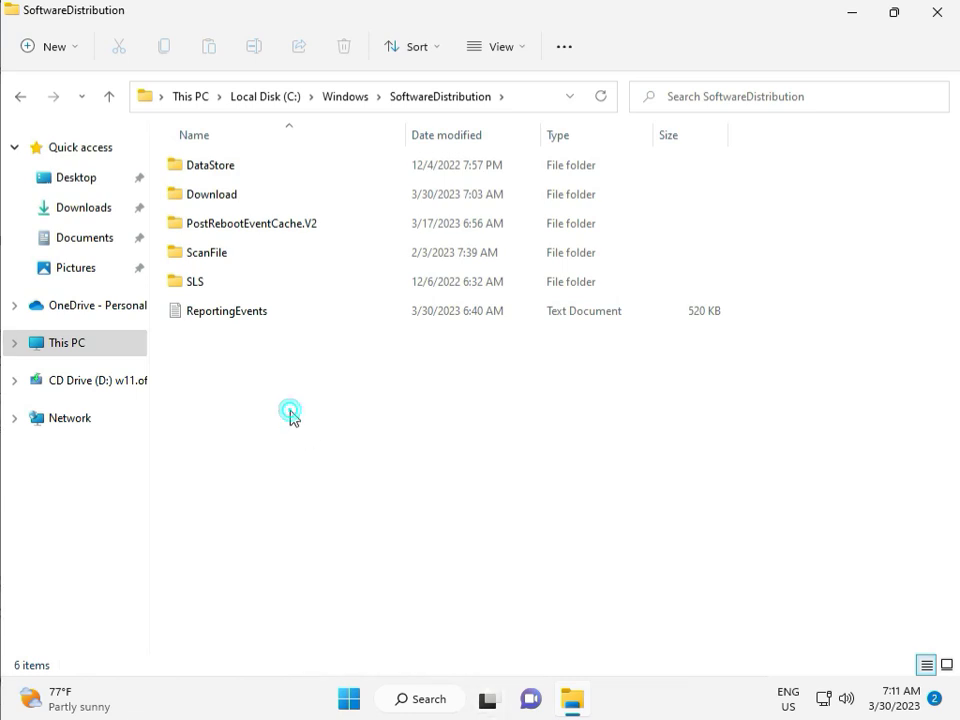
# - Delete all contents of SoftwareDistribution's Download folder, granting administrator permission for all current items, and close File Explorer
pyautogui.doubleClick(244, 196)
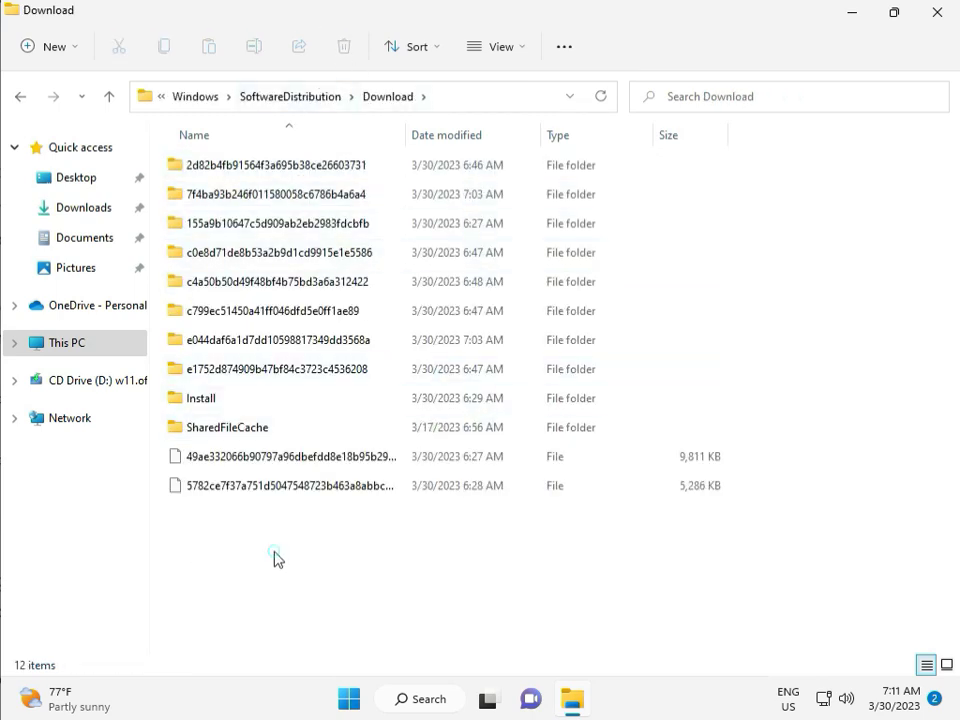
pyautogui.moveTo(274, 551); pyautogui.dragTo(285, 176)
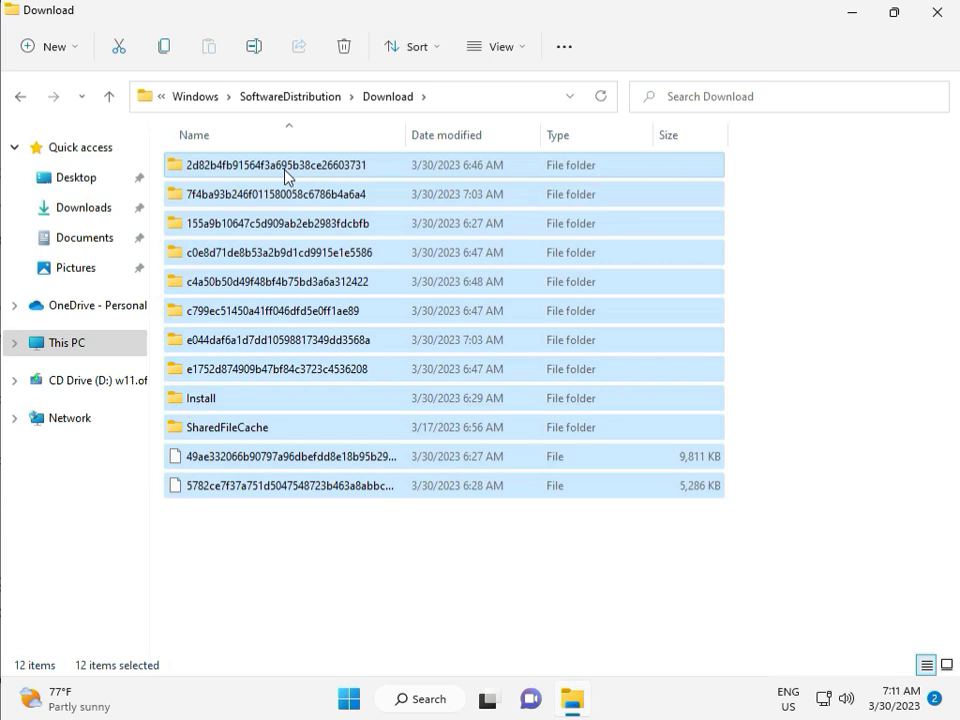
pyautogui.press('Delete')
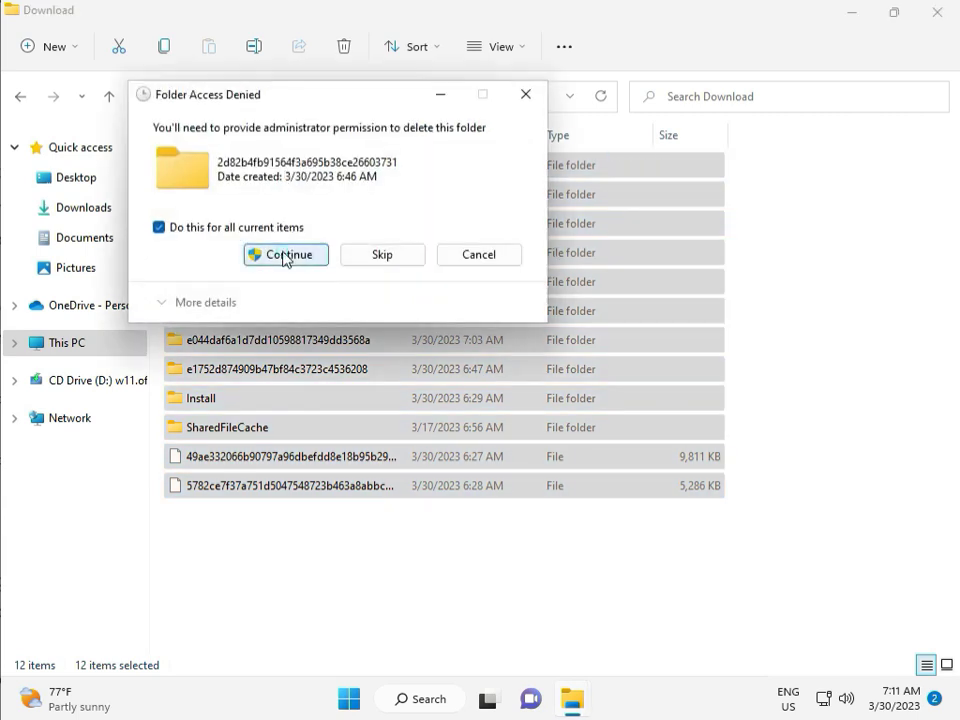
pyautogui.click(285, 256)
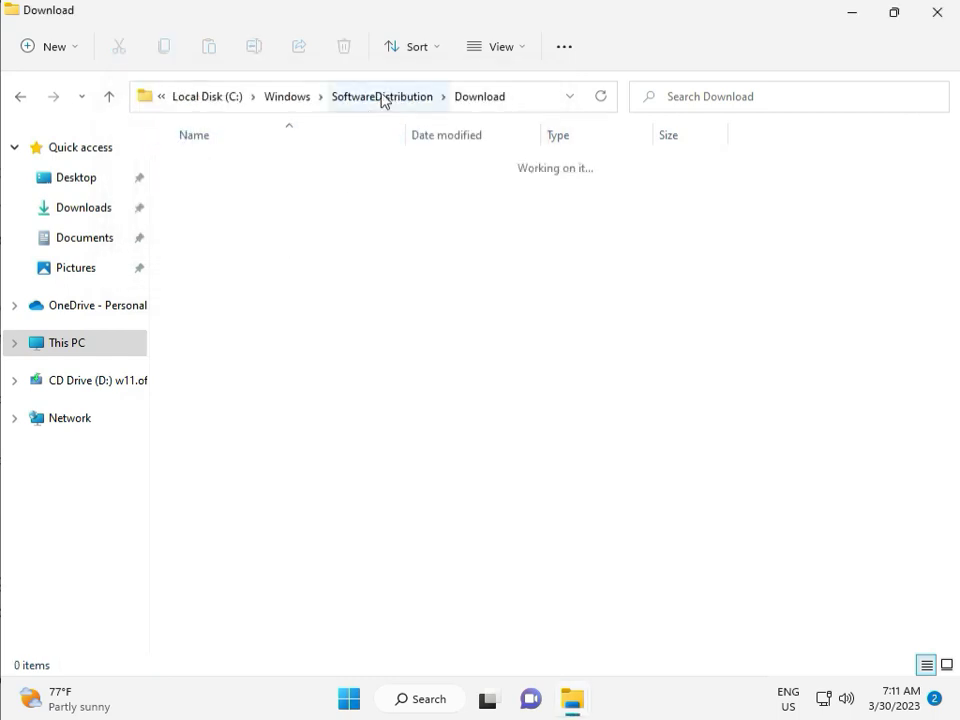
pyautogui.click(383, 96)
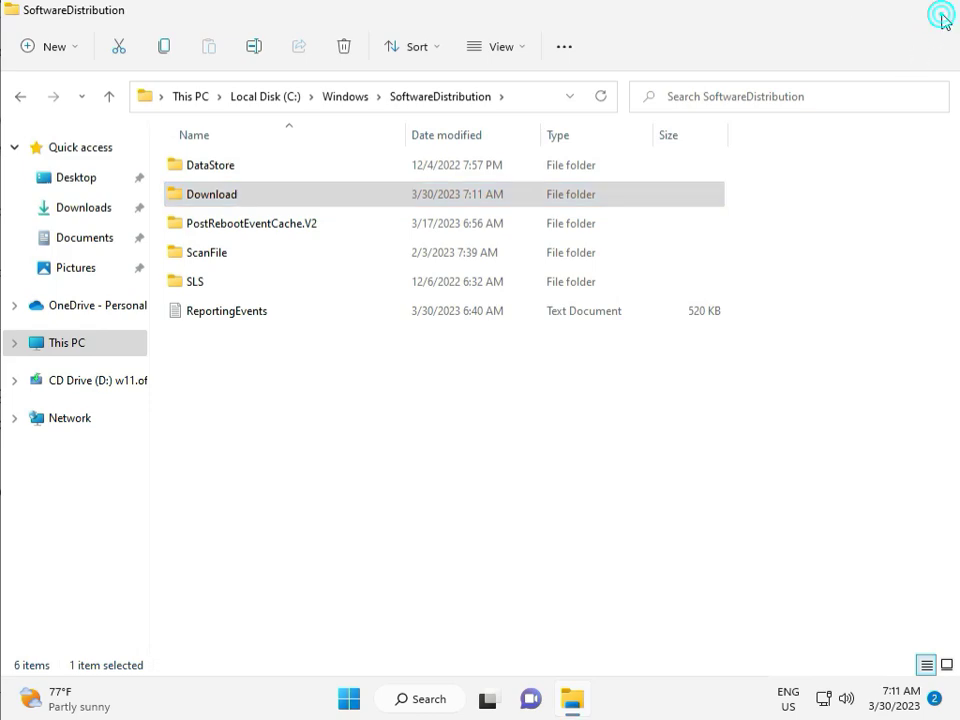
pyautogui.click(938, 15)
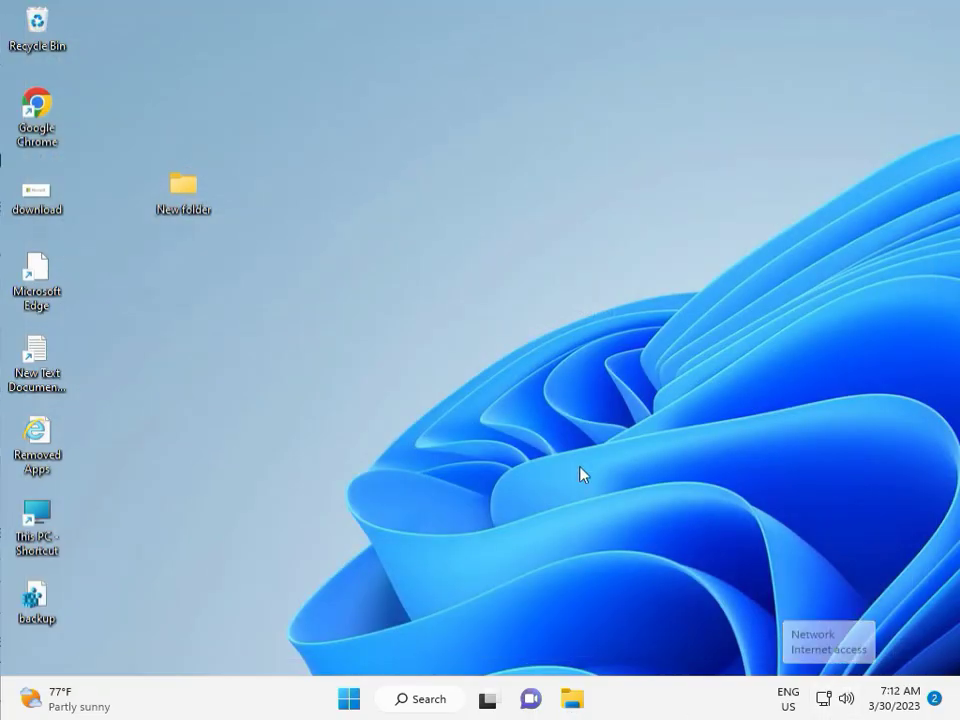
# - Launch the Services console by running services.msc
pyautogui.click(552, 401)
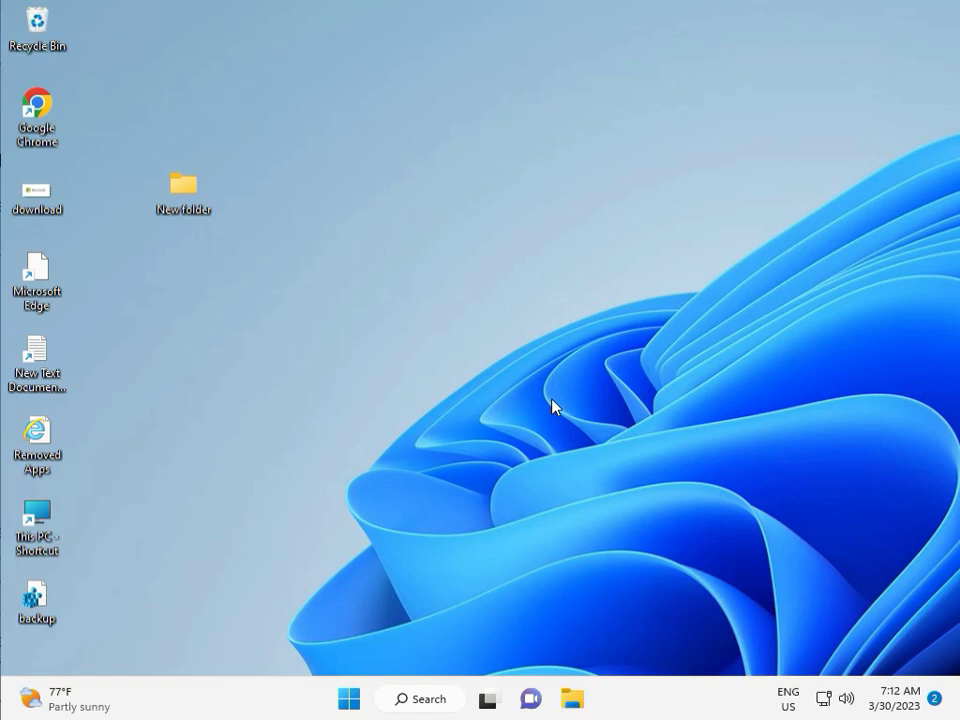
pyautogui.press('super+r')
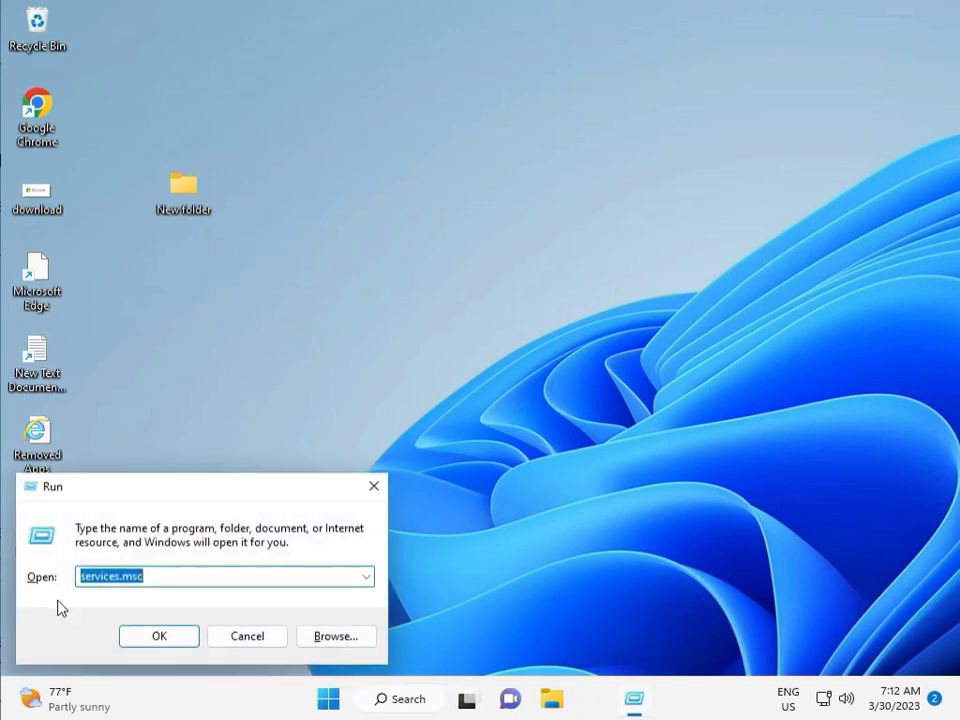
pyautogui.click(157, 635)
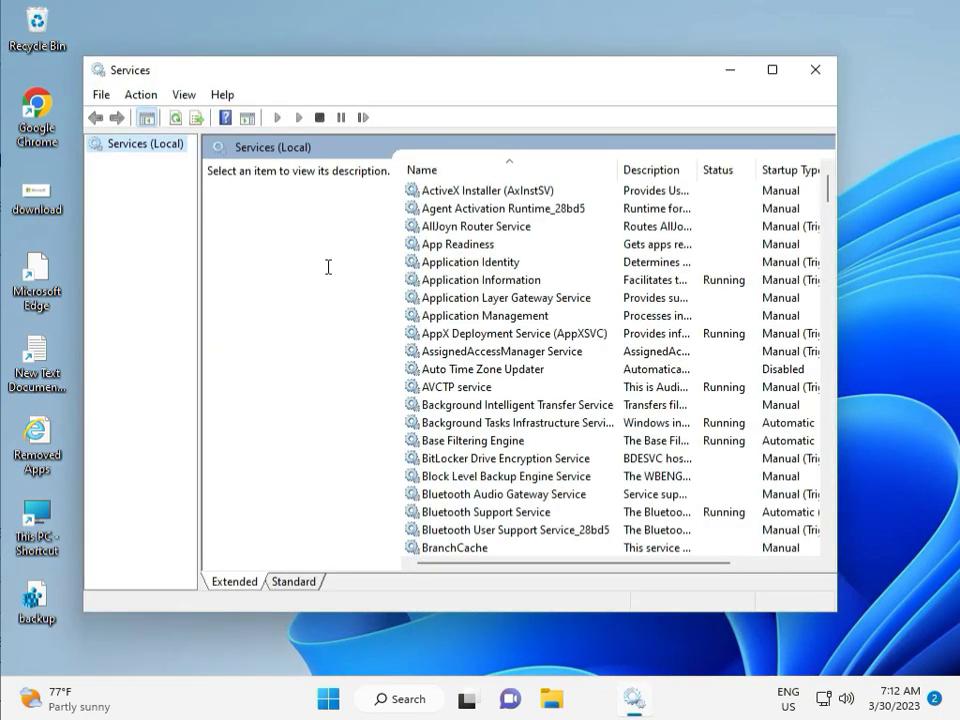
# - Find the Windows Update service in the list of local services and restart it
pyautogui.click(531, 300)
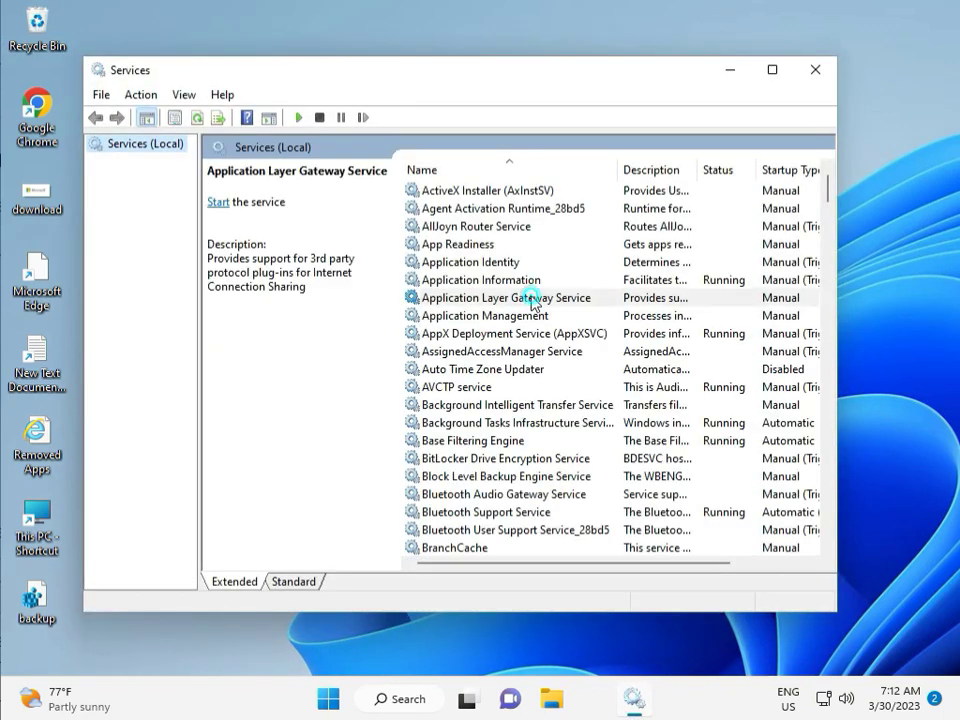
pyautogui.press('w')
pyautogui.scroll(-3, 497, 414)
pyautogui.scroll(-7, 494, 480)
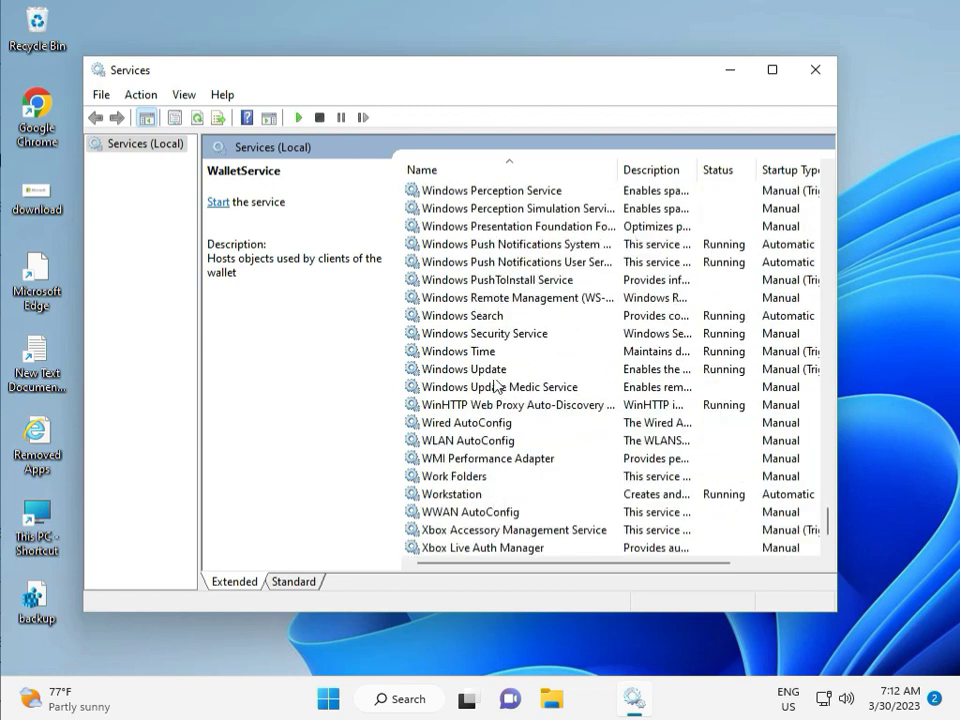
pyautogui.click(497, 369)
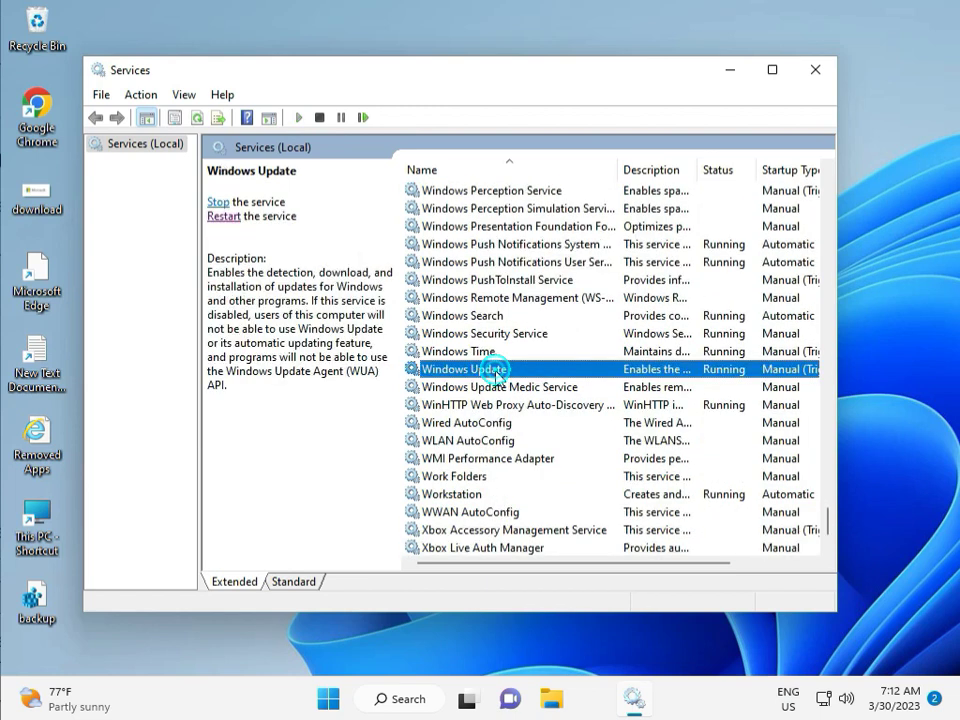
pyautogui.click(226, 216)
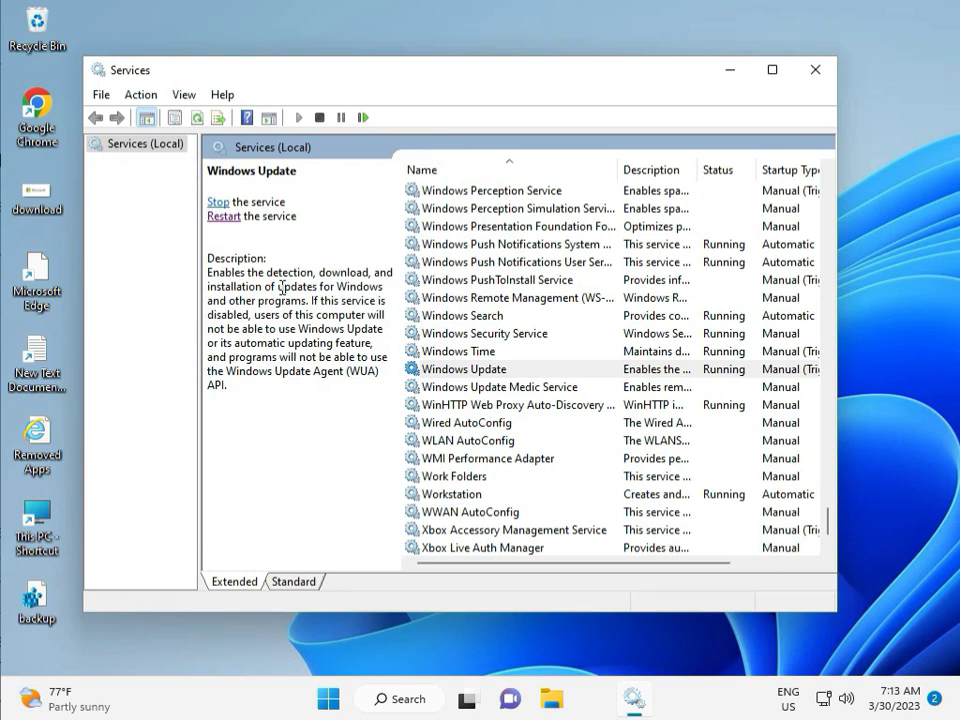
# - Set the Windows Update service's startup type to Automatic, apply the change, and close the Services console
pyautogui.doubleClick(488, 370)
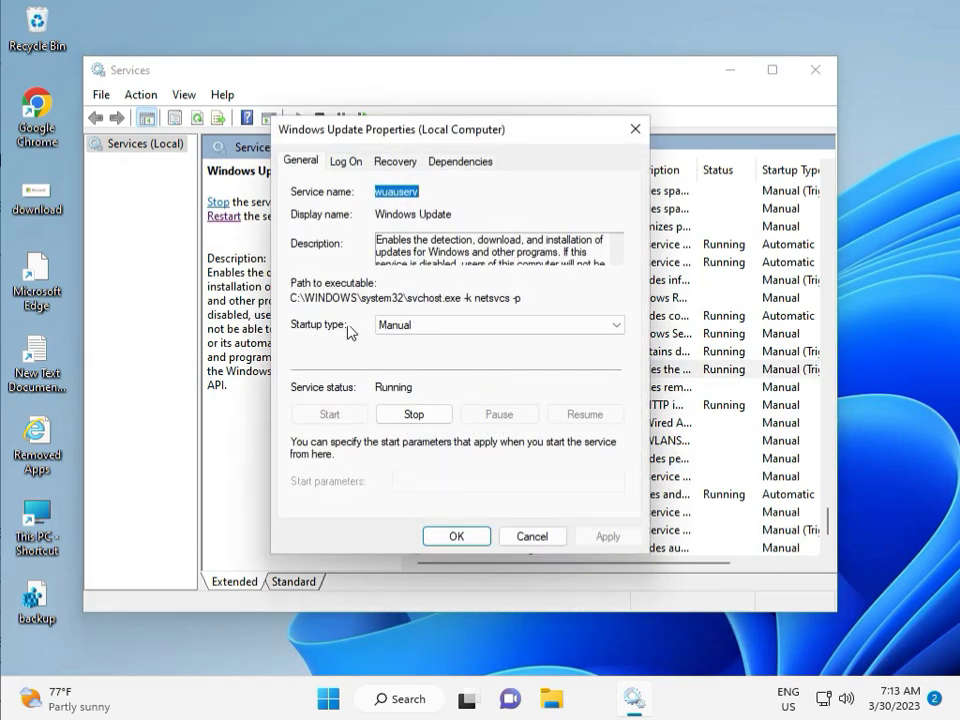
pyautogui.click(410, 324)
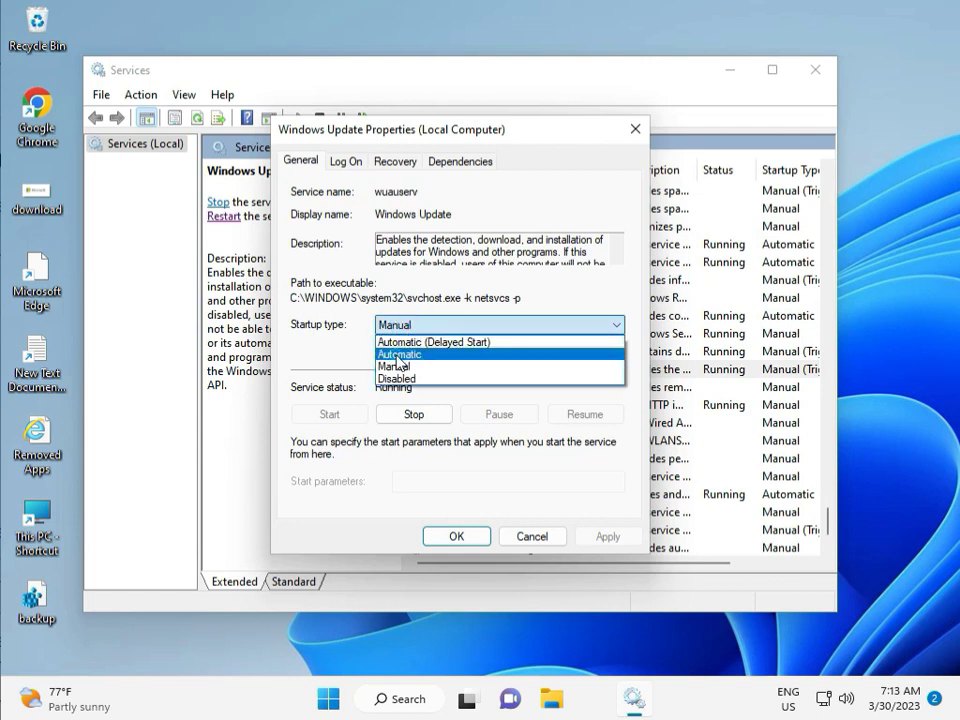
pyautogui.click(397, 356)
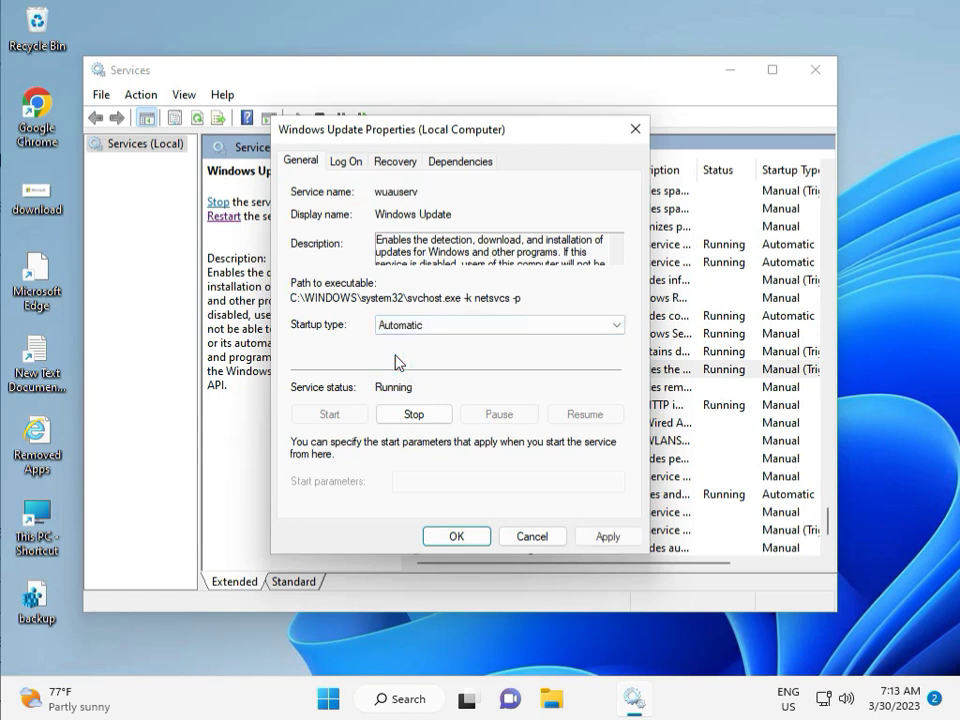
pyautogui.click(610, 537)
pyautogui.click(455, 536)
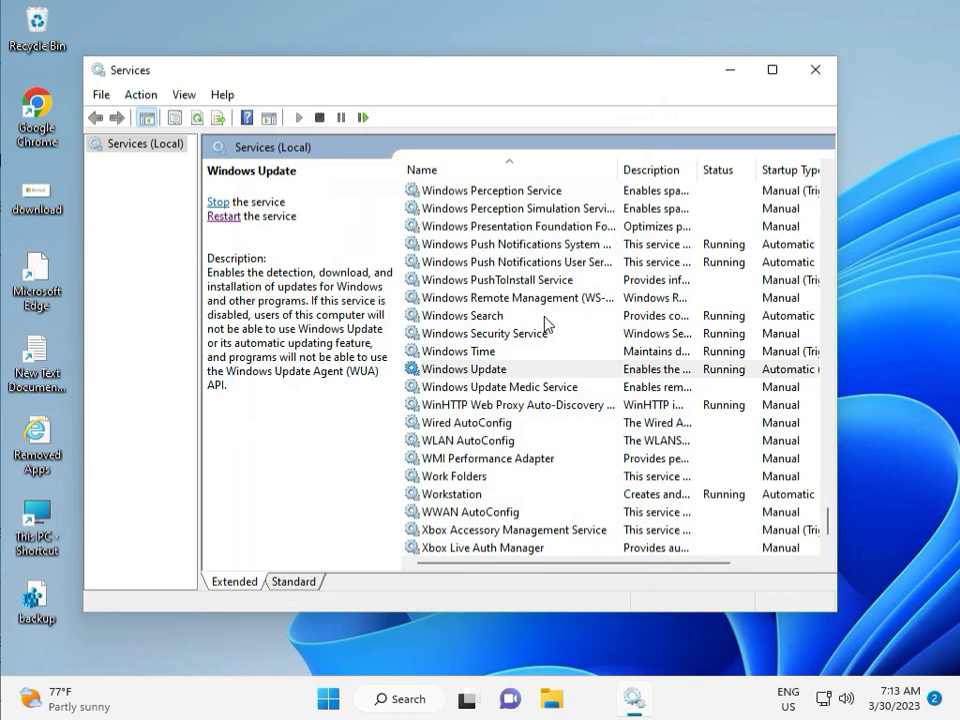
pyautogui.click(820, 71)
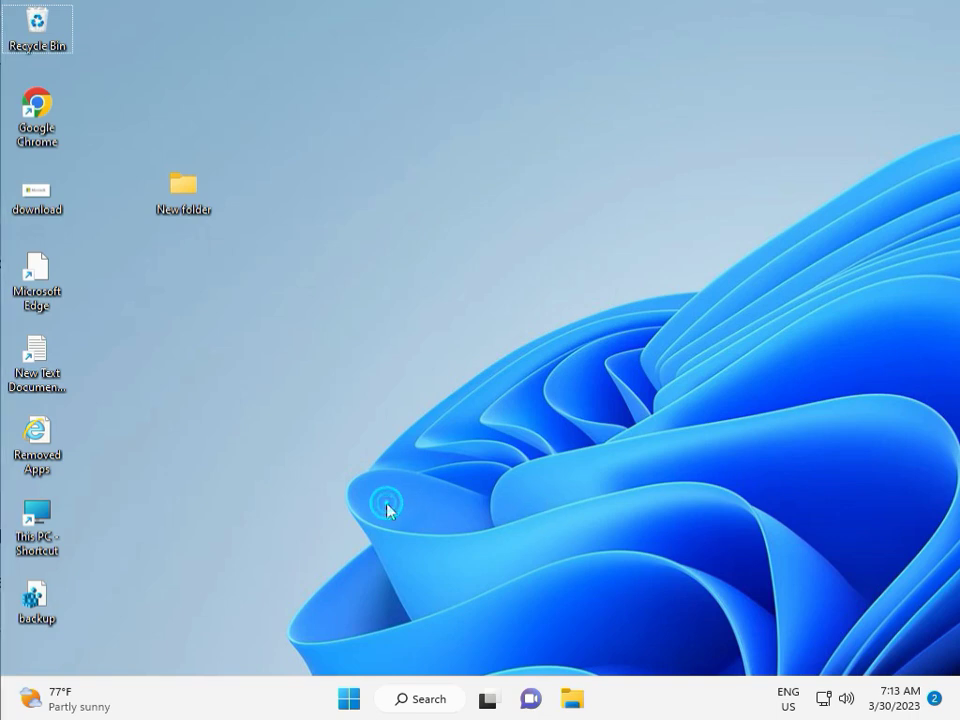
# - Launch Registry Editor by running regedit and allow it to make changes to the device
pyautogui.press('super+r')
pyautogui.write('r')
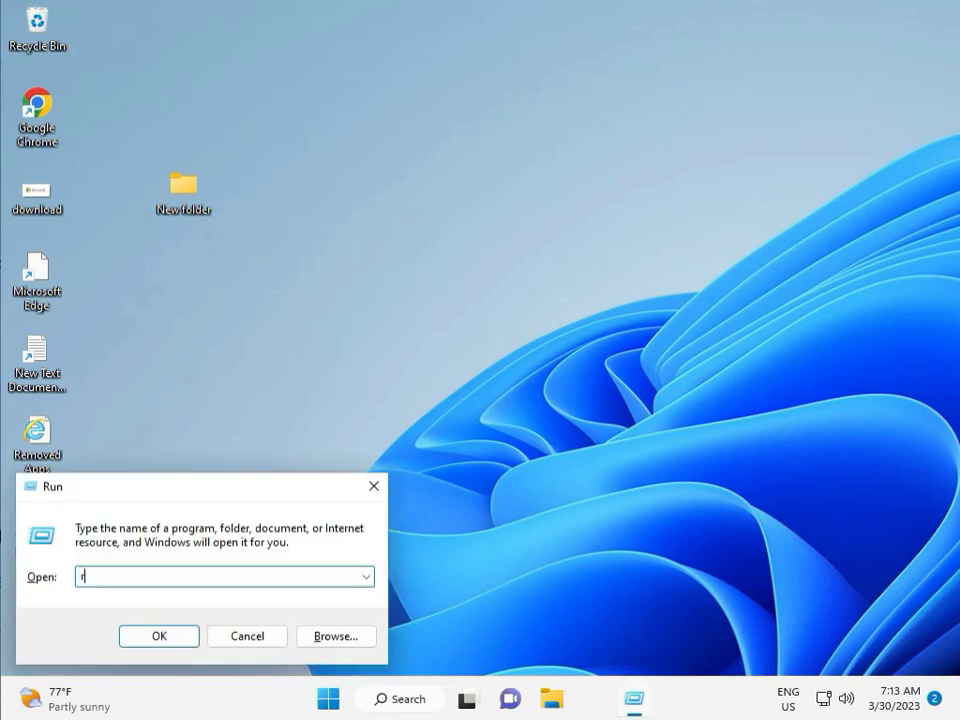
pyautogui.write('egewt')
pyautogui.press('Return')
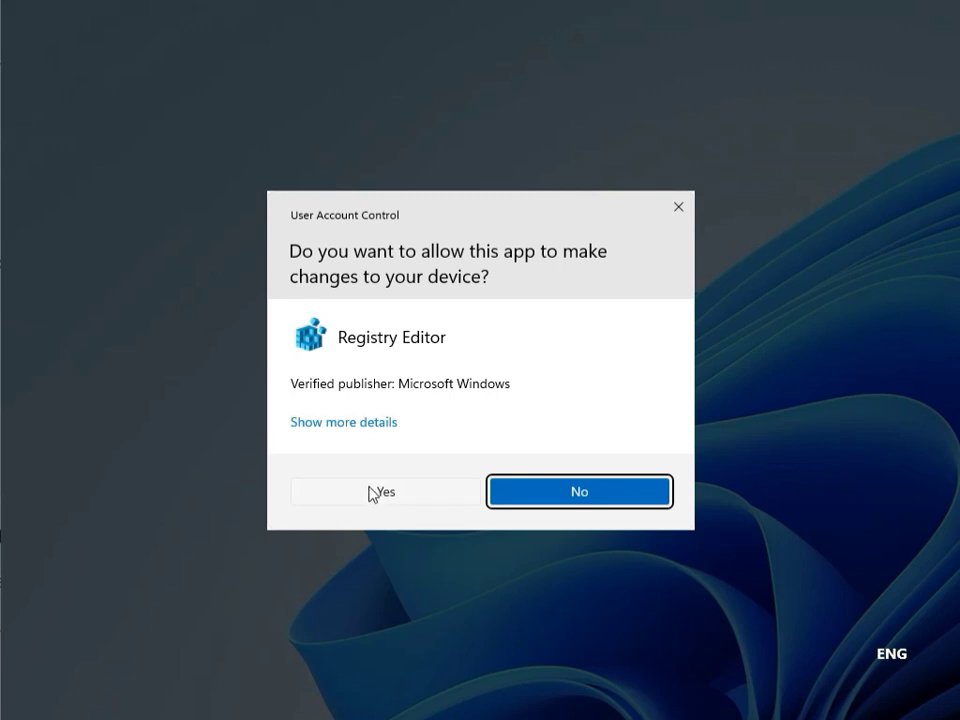
pyautogui.click(372, 493)
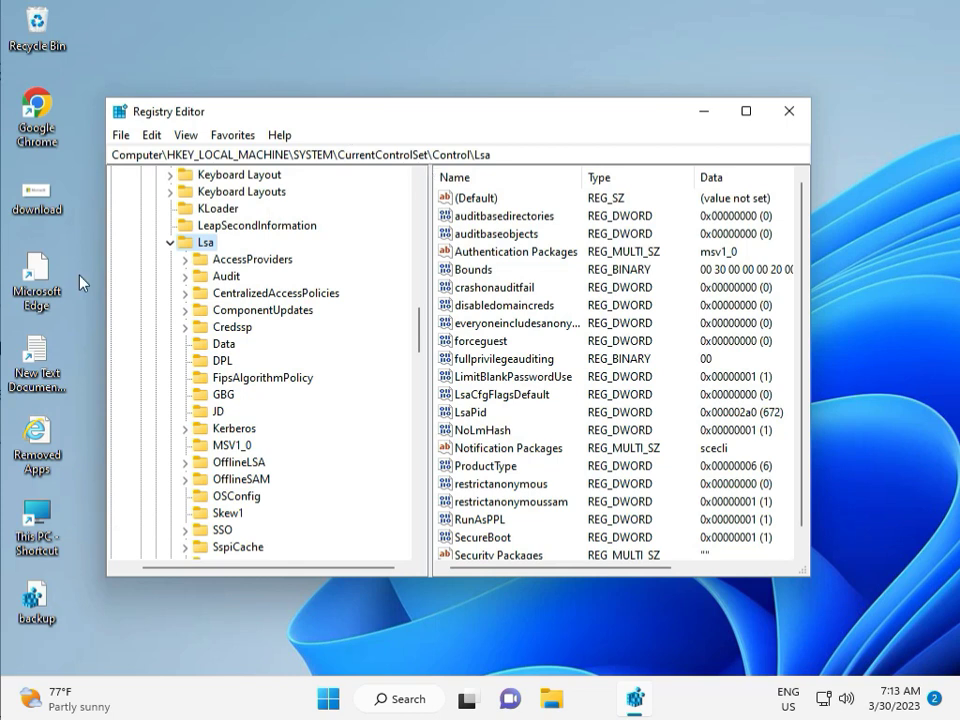
# - Collapse the expanded Lsa and SYSTEM registry branches and show only the top-level keys of HKEY_LOCAL_MACHINE
pyautogui.click(170, 242)
pyautogui.scroll(15, 172, 260)
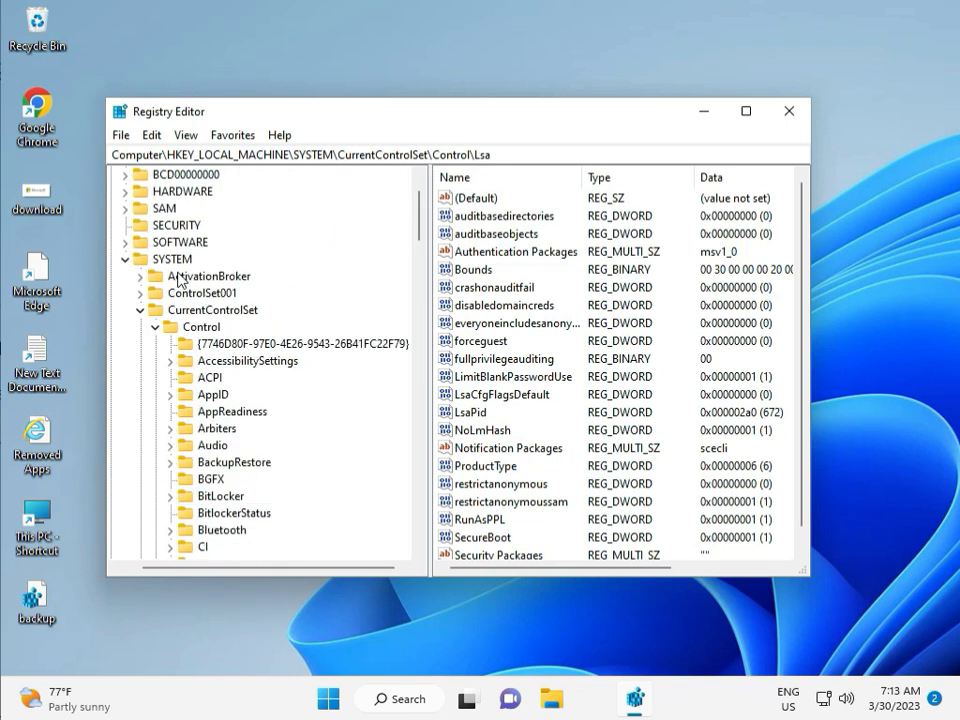
pyautogui.click(124, 327)
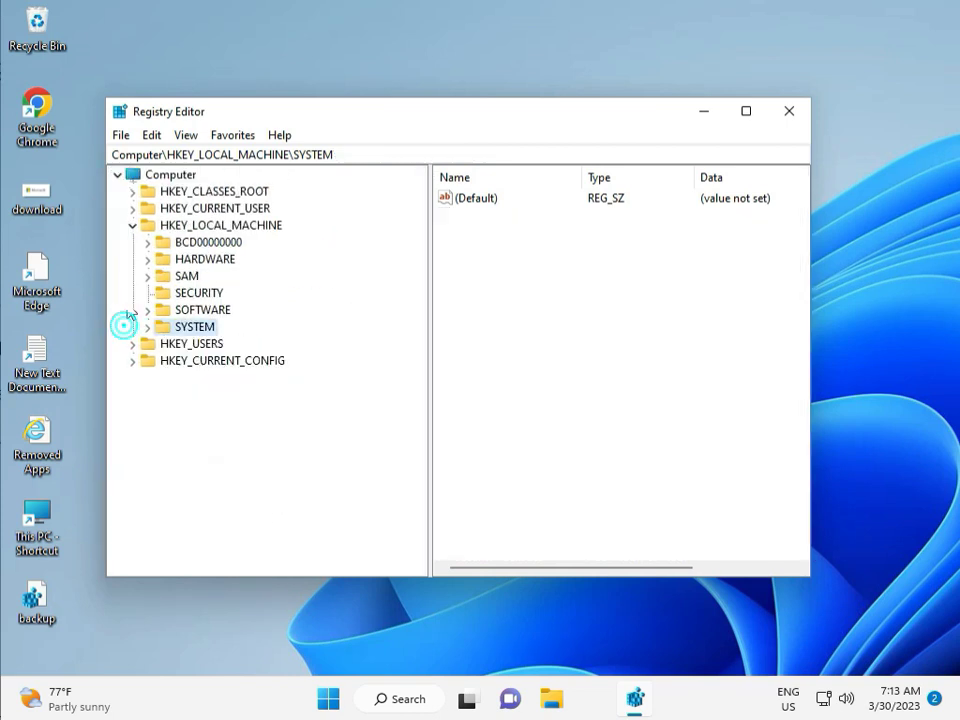
pyautogui.click(134, 226)
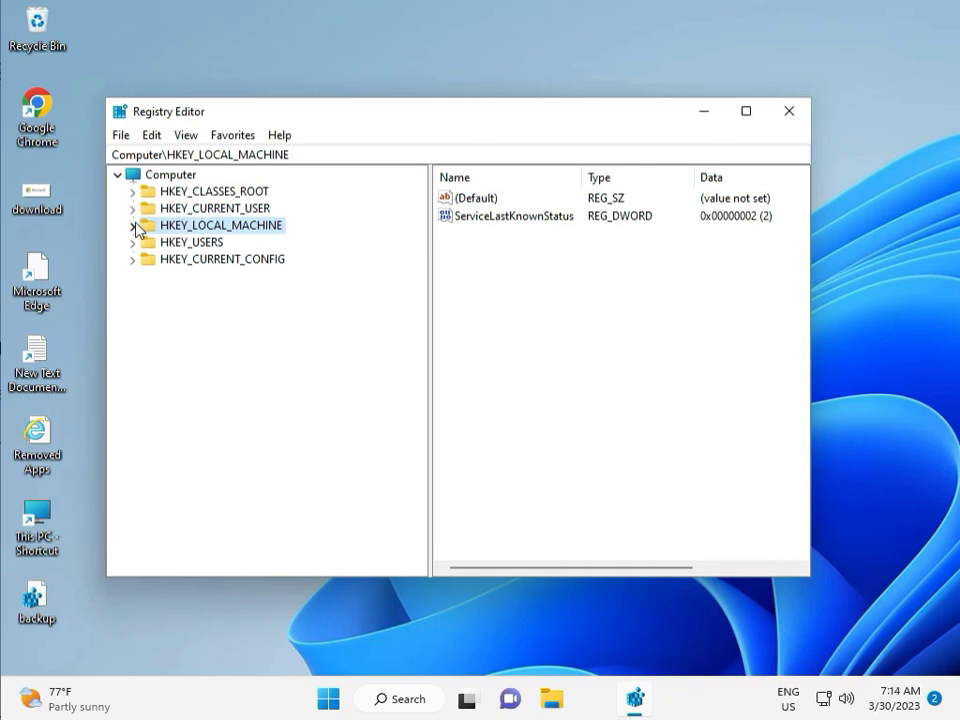
pyautogui.click(134, 226)
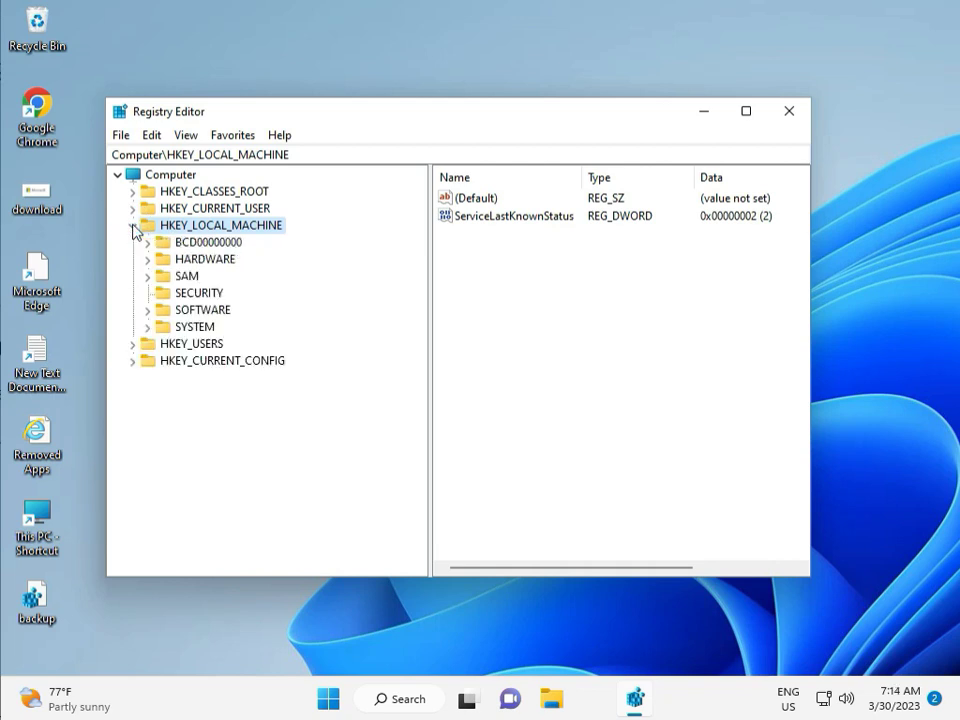
# - Browse to SOFTWARE\Policies\Microsoft\Windows under HKEY_LOCAL_MACHINE, examine its subkeys, and close Registry Editor
pyautogui.click(148, 310)
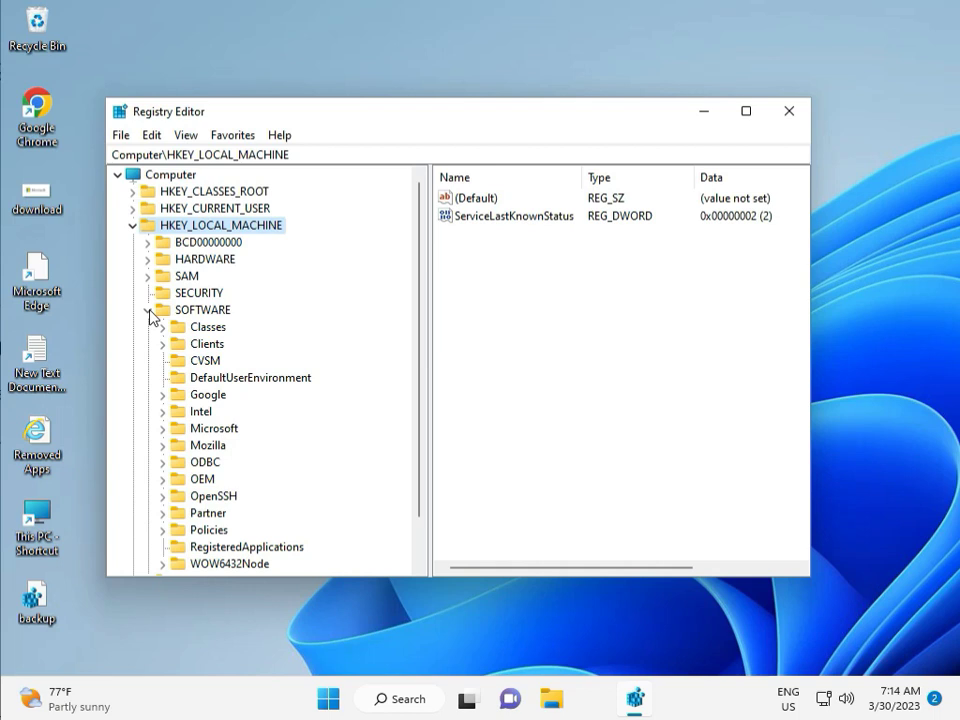
pyautogui.scroll(-1, 190, 396)
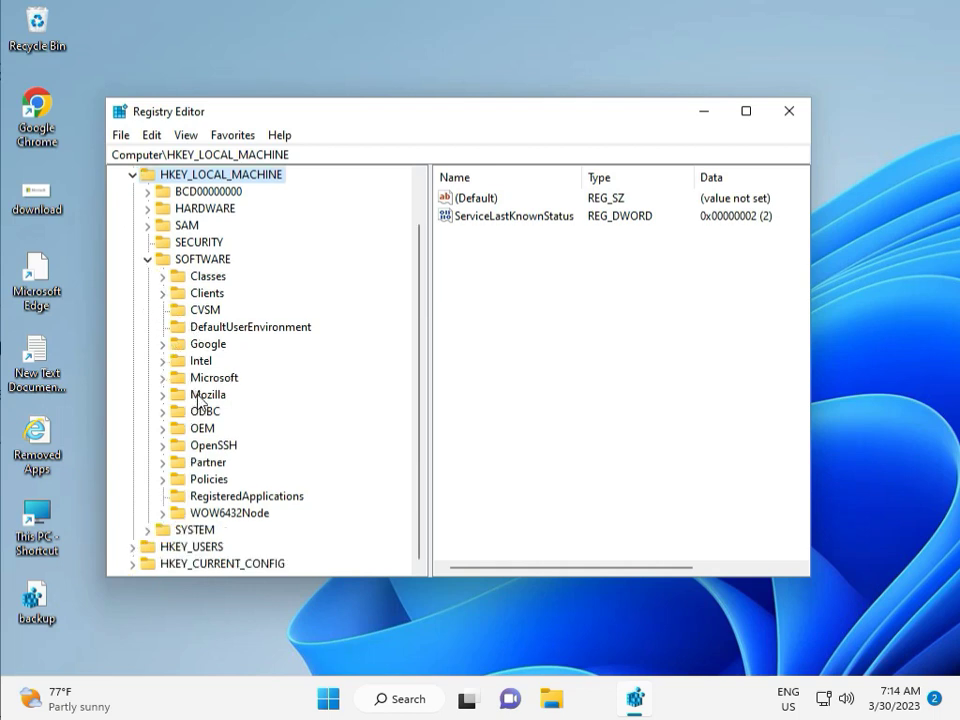
pyautogui.click(164, 479)
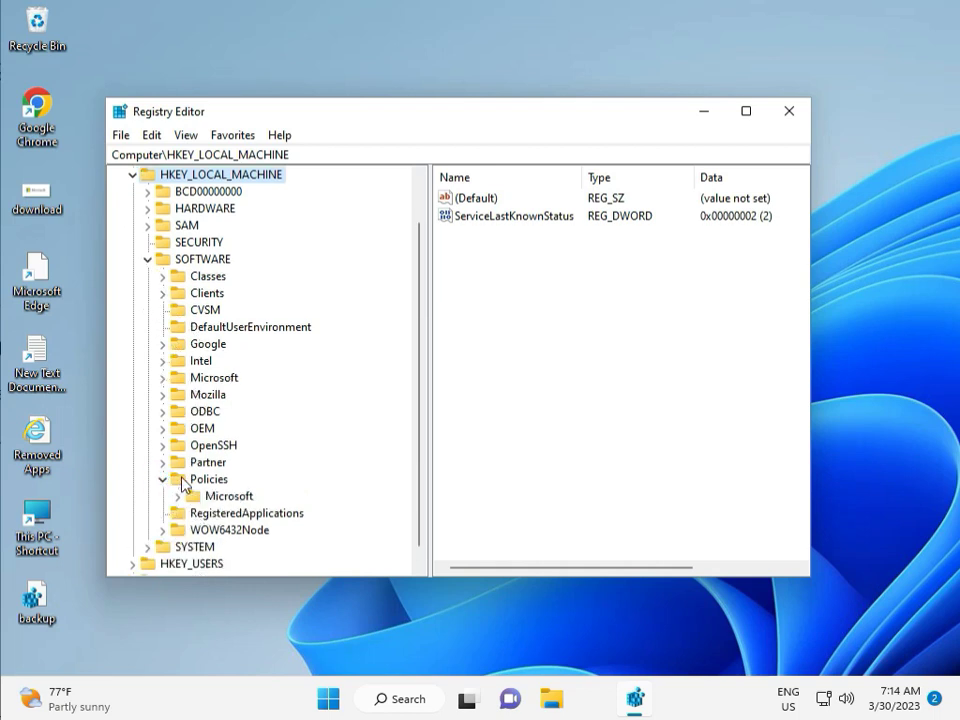
pyautogui.click(179, 496)
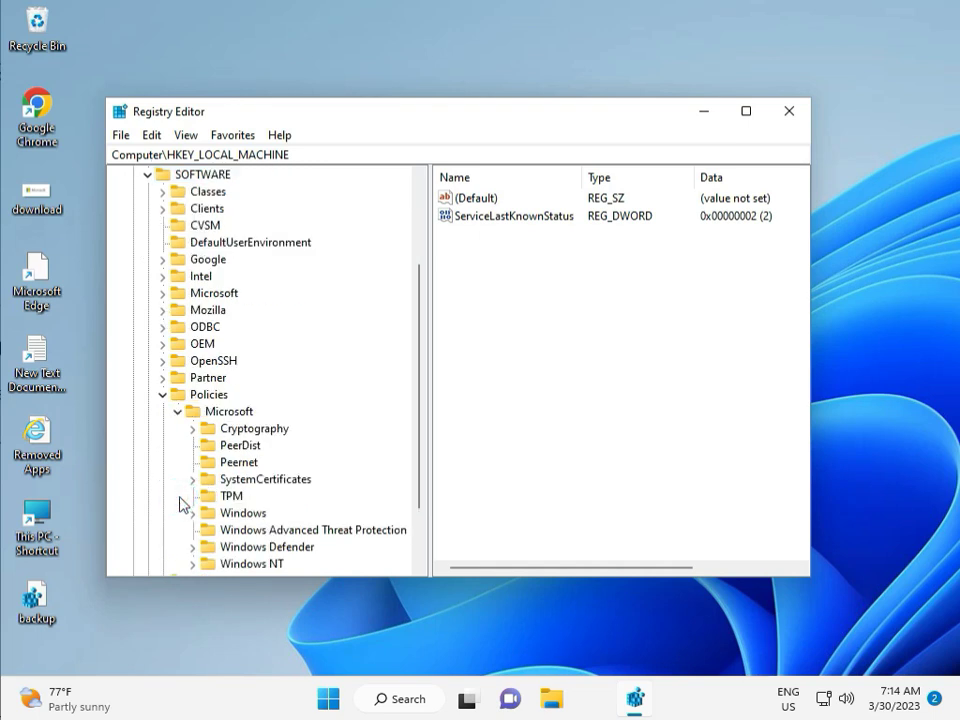
pyautogui.scroll(-2, 222, 495)
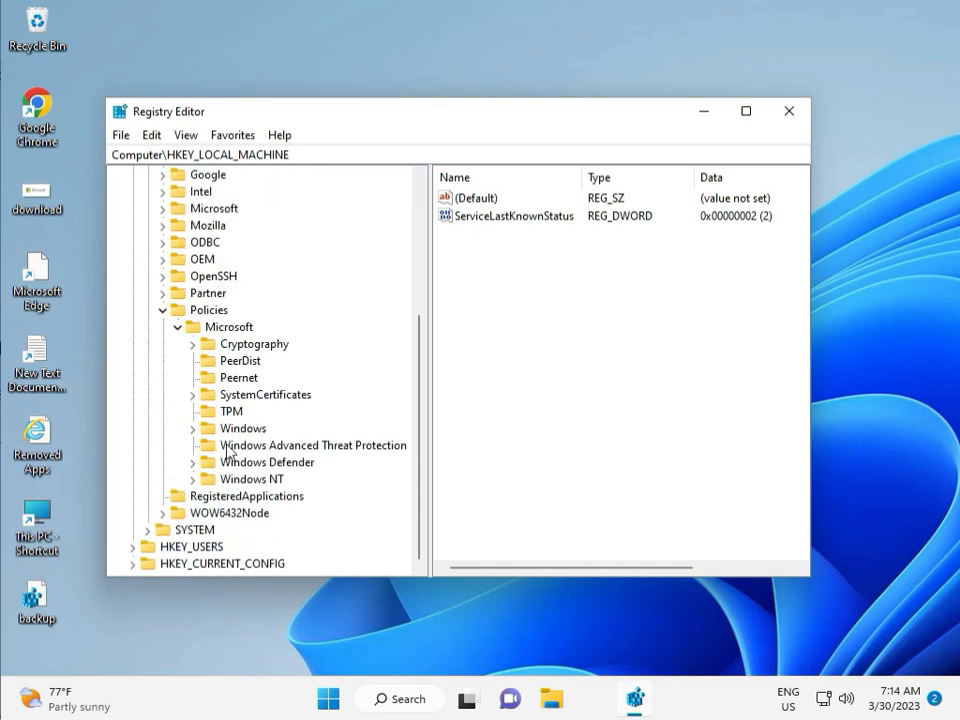
pyautogui.click(194, 429)
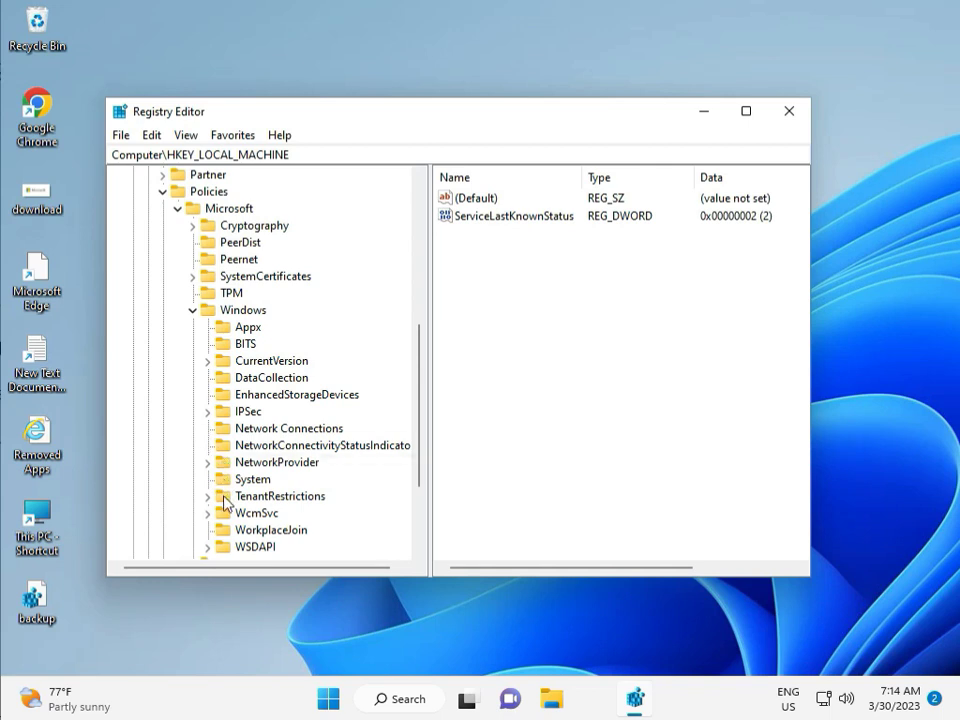
pyautogui.scroll(-1, 228, 538)
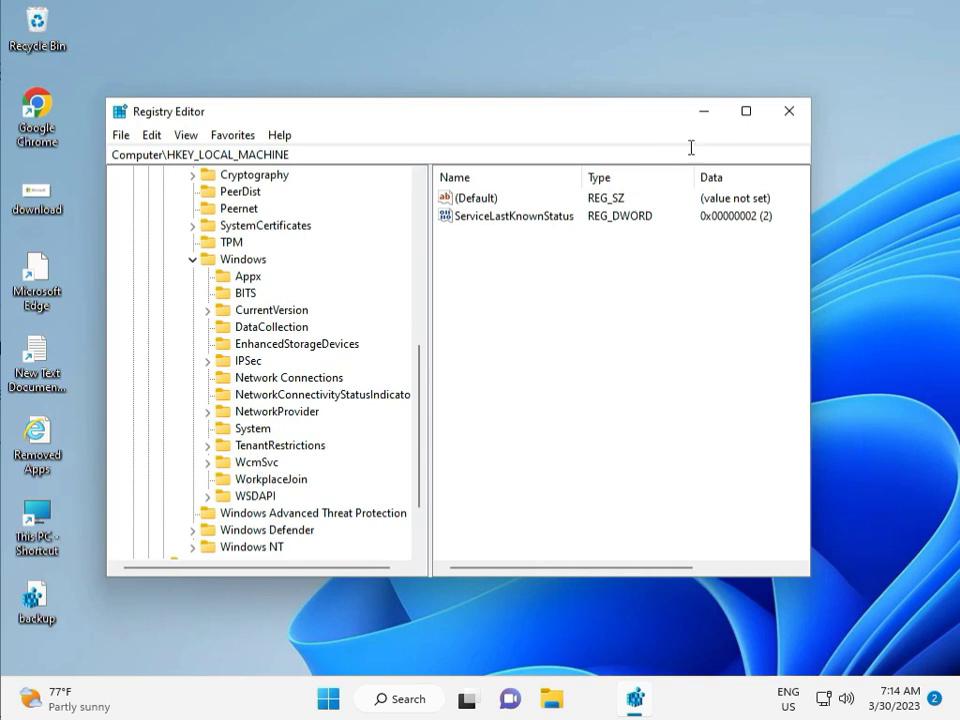
pyautogui.click(789, 111)
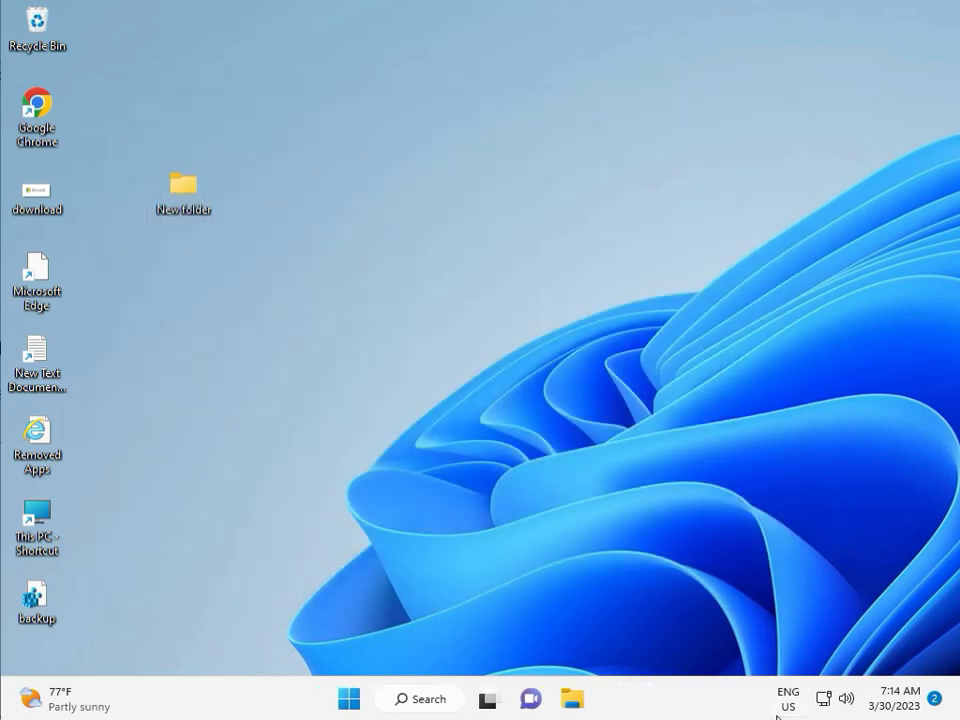
# - Search Windows for cmd and open Command Prompt as administrator, allowing it to make changes to the device
pyautogui.click(295, 447)
pyautogui.press('super')
pyautogui.write('cmd')
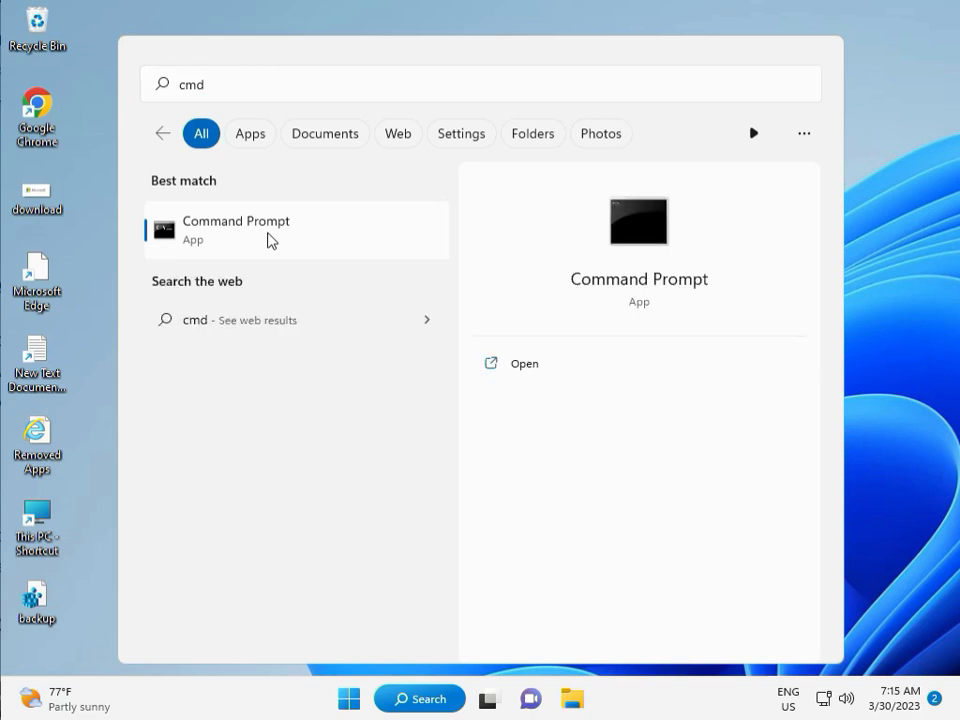
pyautogui.click(514, 396)
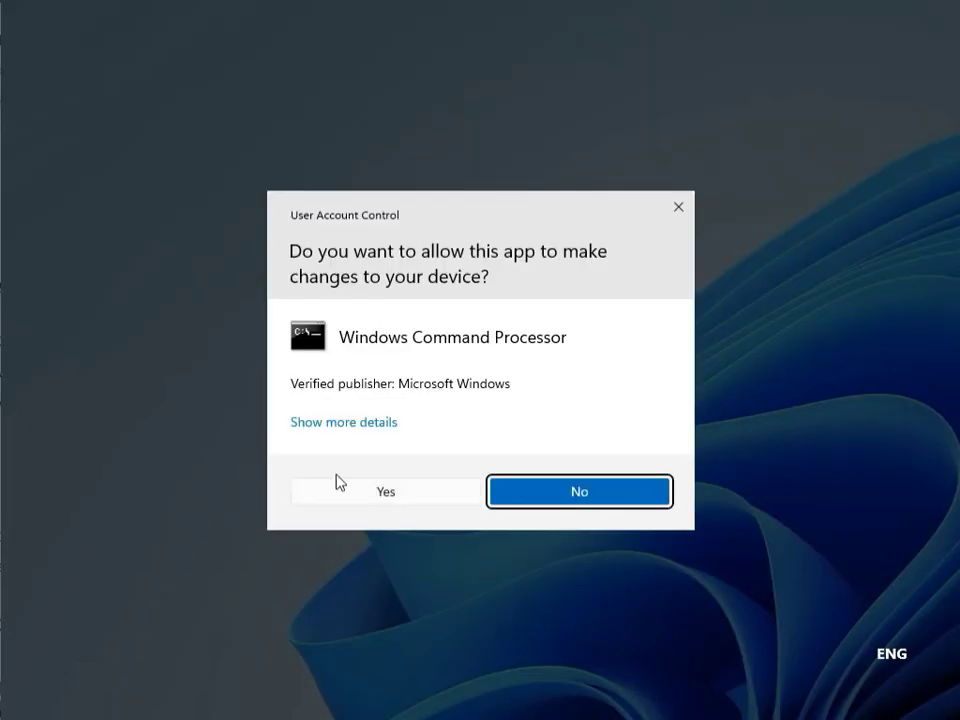
pyautogui.click(350, 488)
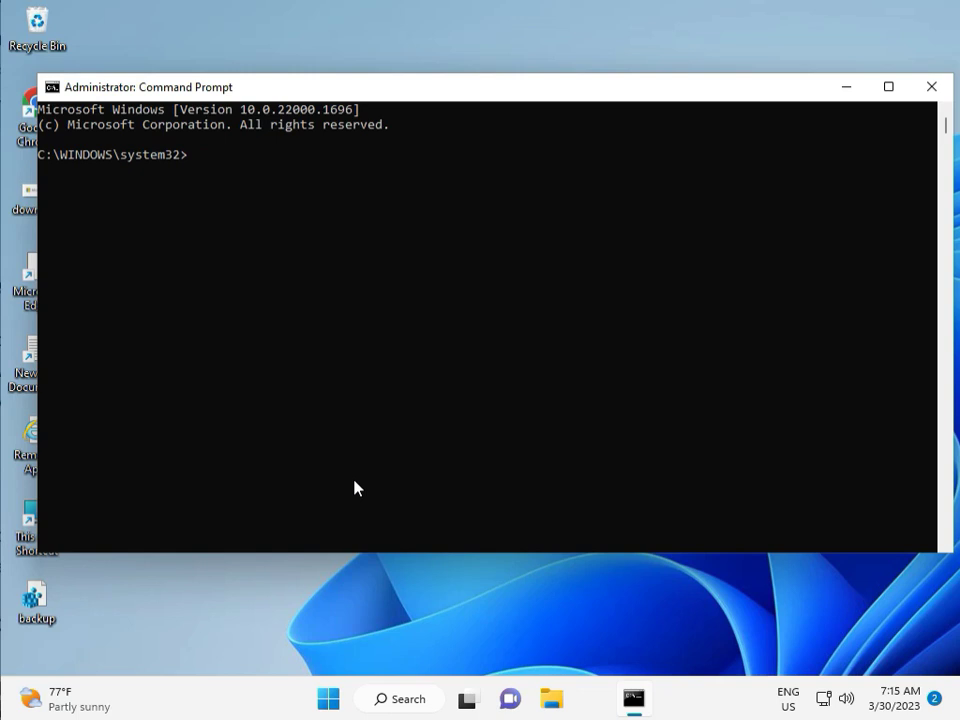
# - Run chkdsk /f /r, agree to schedule the volume check for the next system restart, and close Command Prompt
pyautogui.write('chkdsk /f /r')
pyautogui.press('Return')
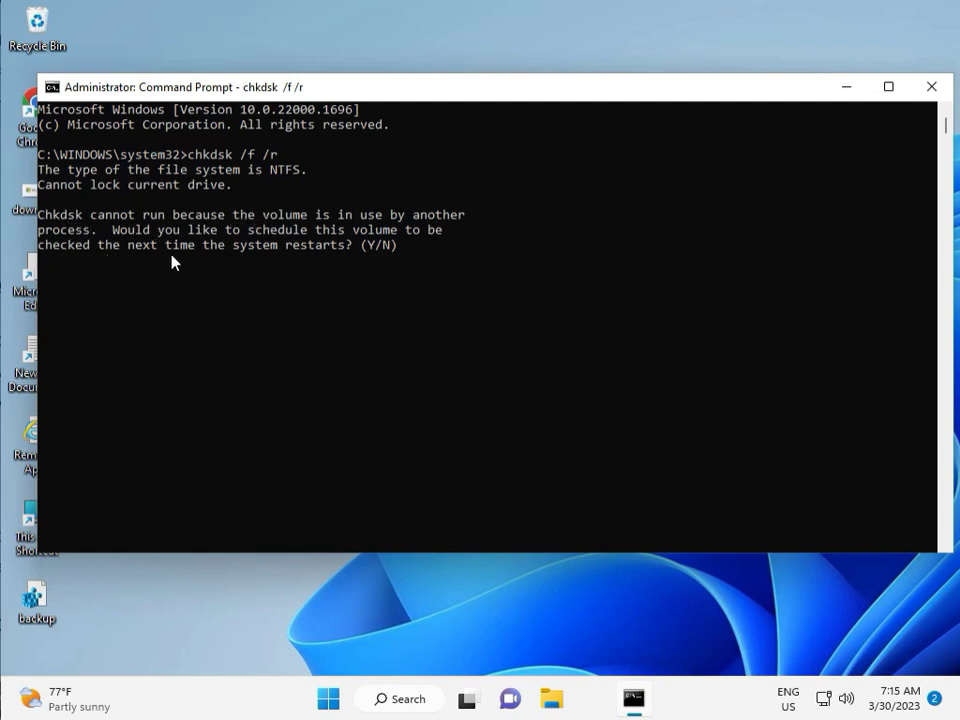
pyautogui.write('y')
pyautogui.press('Return')
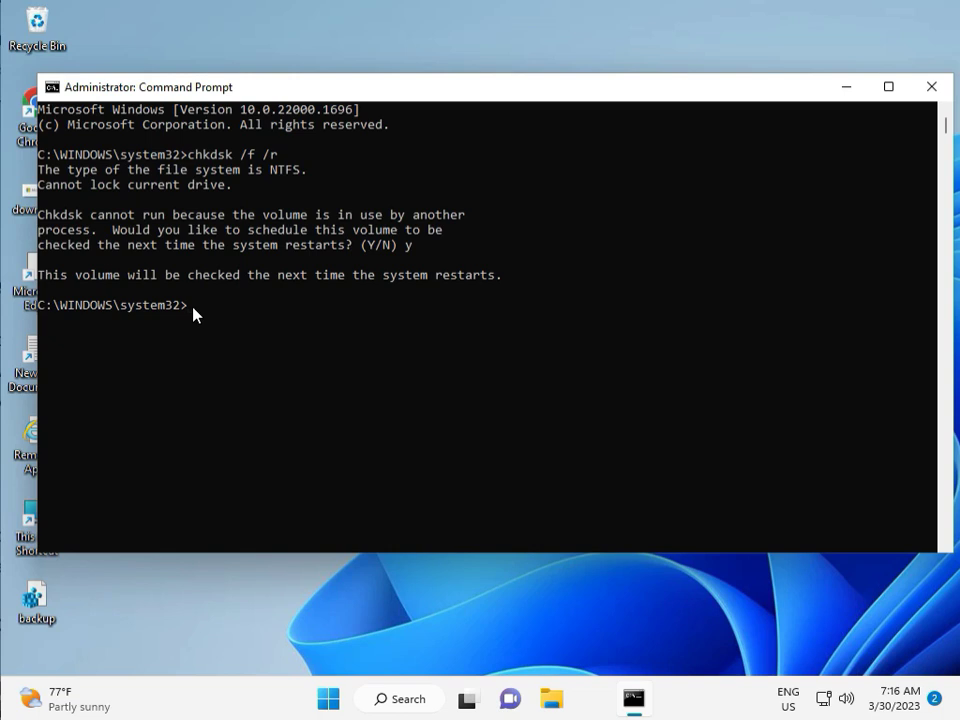
pyautogui.click(931, 88)
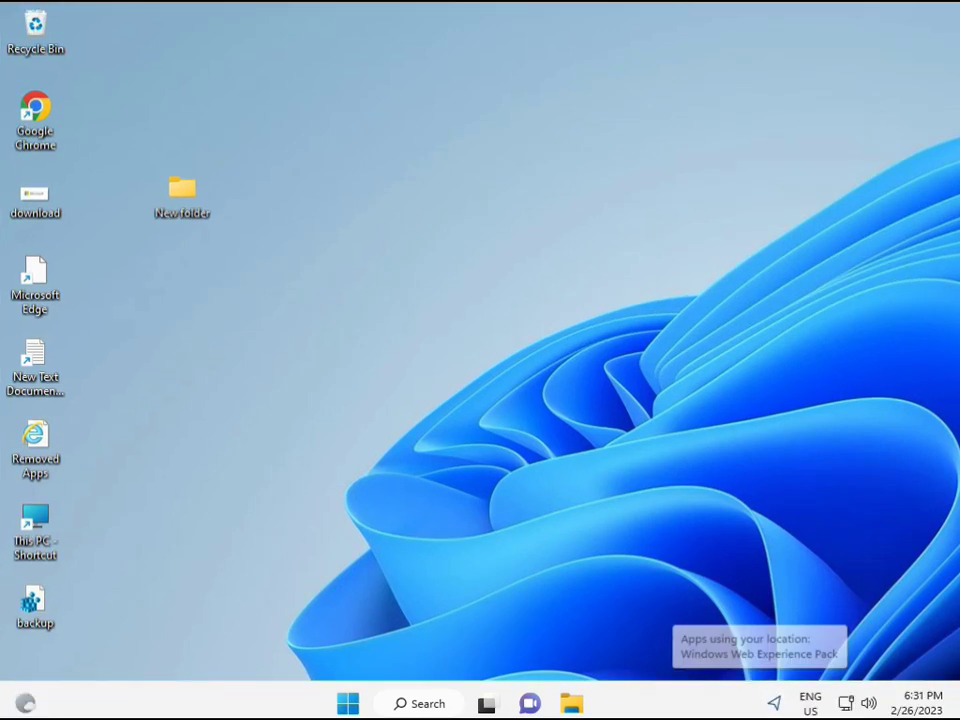
# - Open a new Command Prompt with administrator rights by searching for cmd, and approve the User Account Control request
pyautogui.click(348, 703)
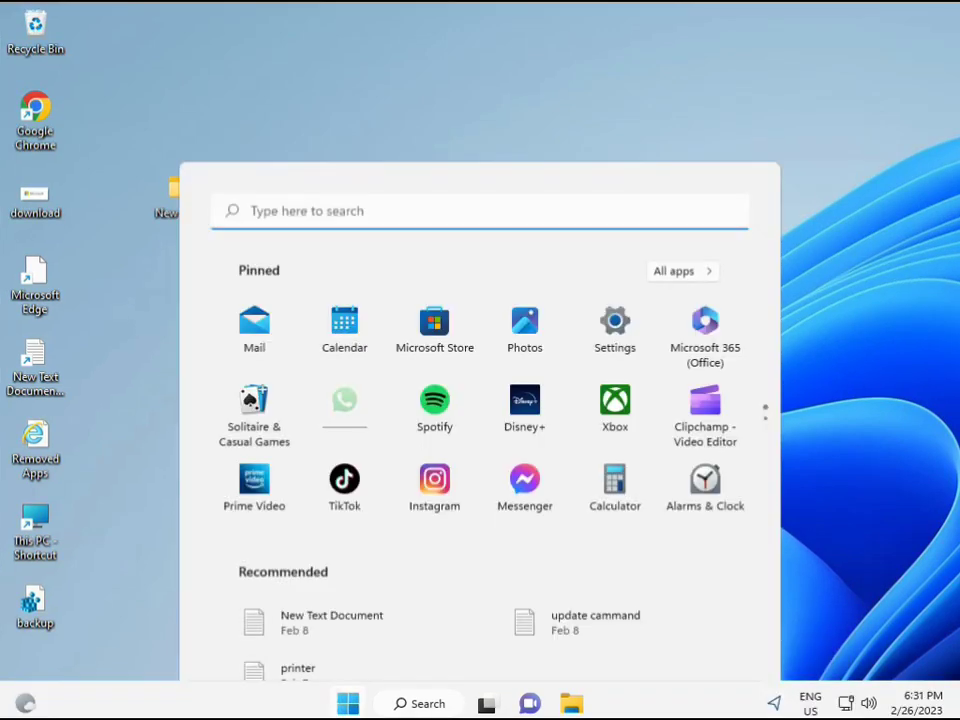
pyautogui.click(389, 707)
pyautogui.write('cmd')
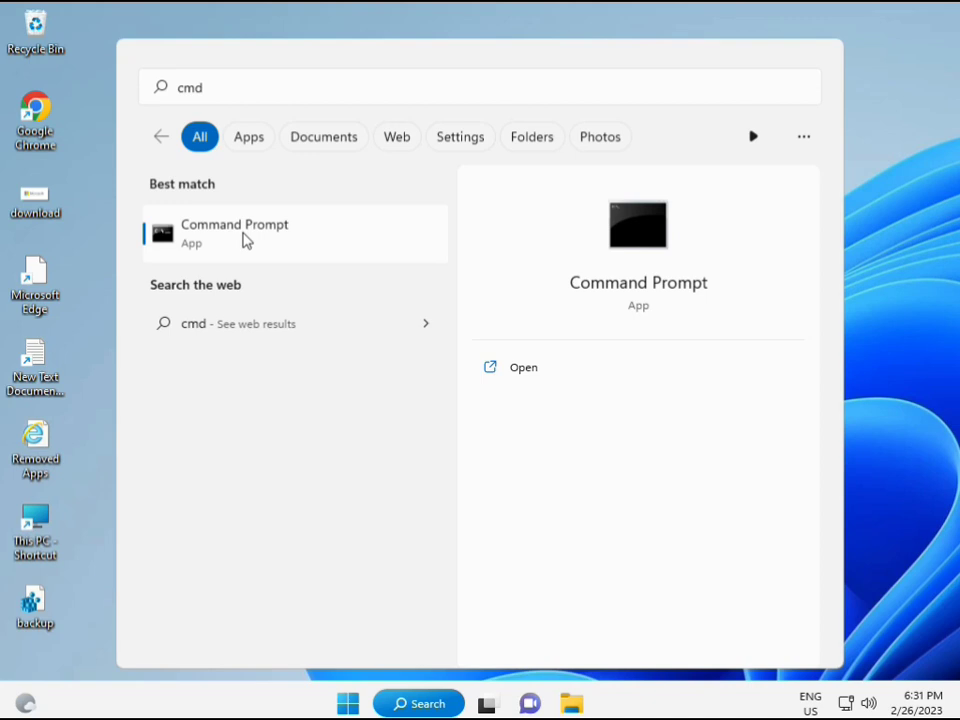
pyautogui.rightClick(245, 240)
pyautogui.press('Escape')
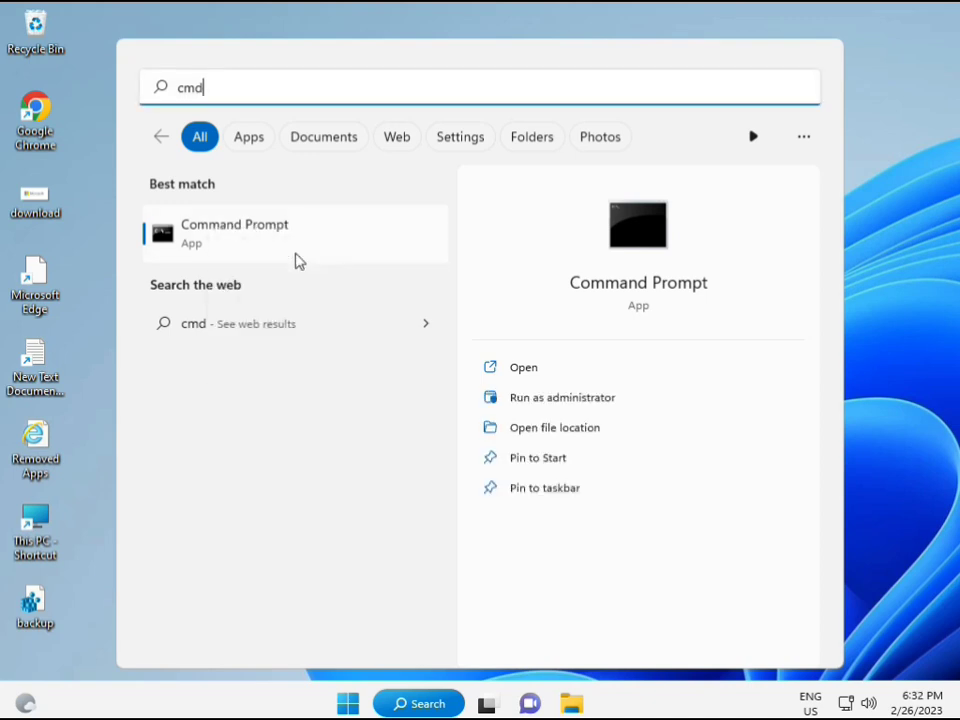
pyautogui.hotkey('ctrl', 'shift', 'Return')
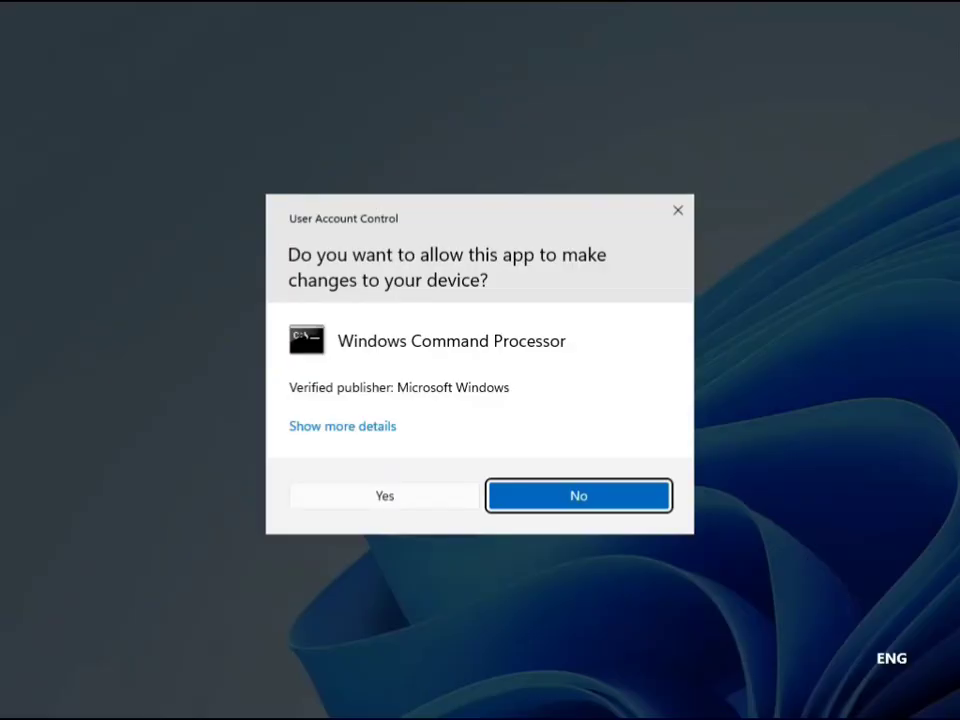
pyautogui.click(390, 495)
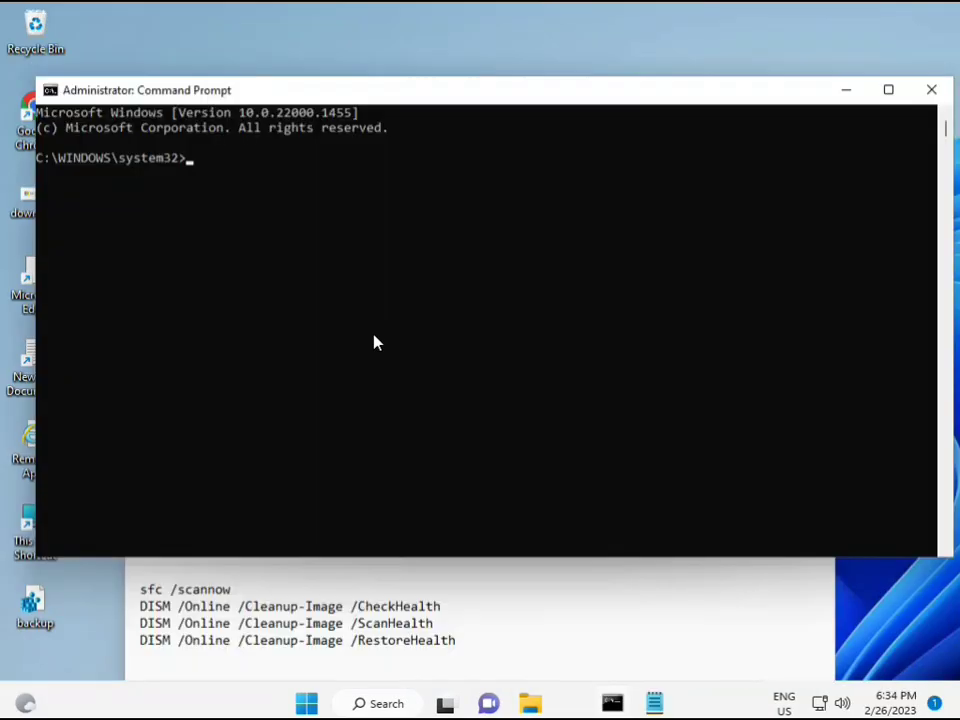
pyautogui.click(191, 157)
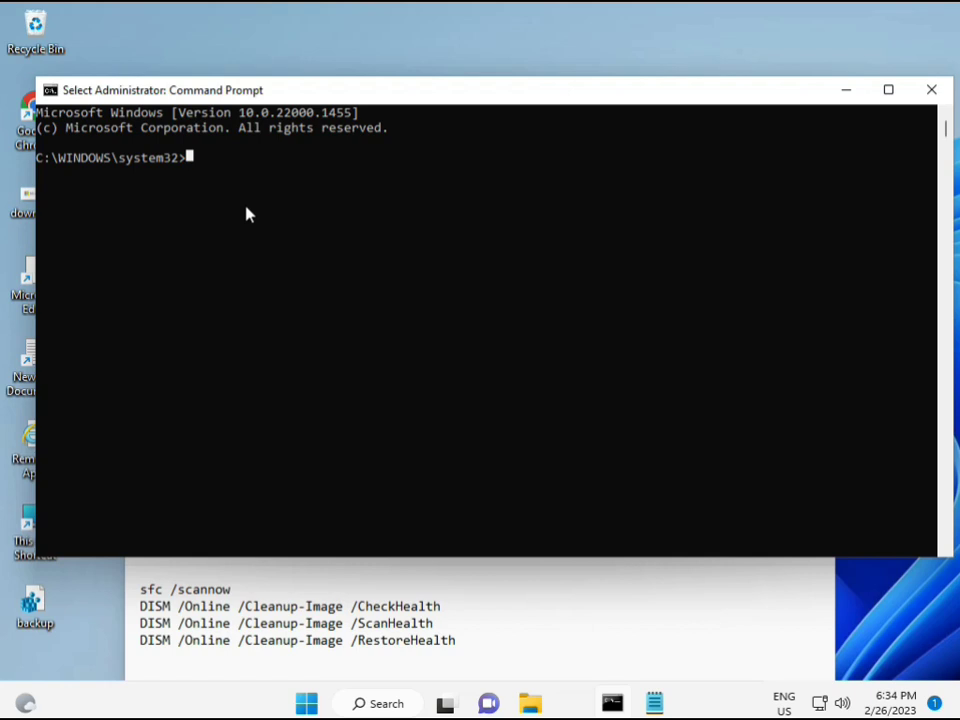
pyautogui.write('sca')
pyautogui.press('BackSpace')
pyautogui.press('BackSpace')
pyautogui.press('BackSpace')
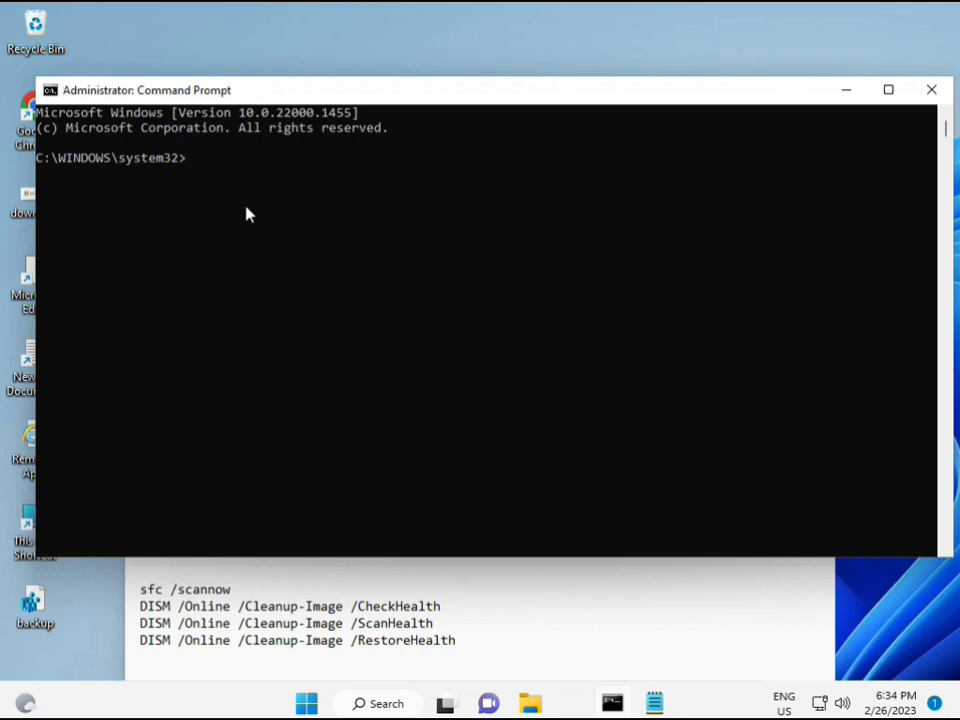
# - Run the system file check with sfc /scannow
pyautogui.write('sfc /scannow')
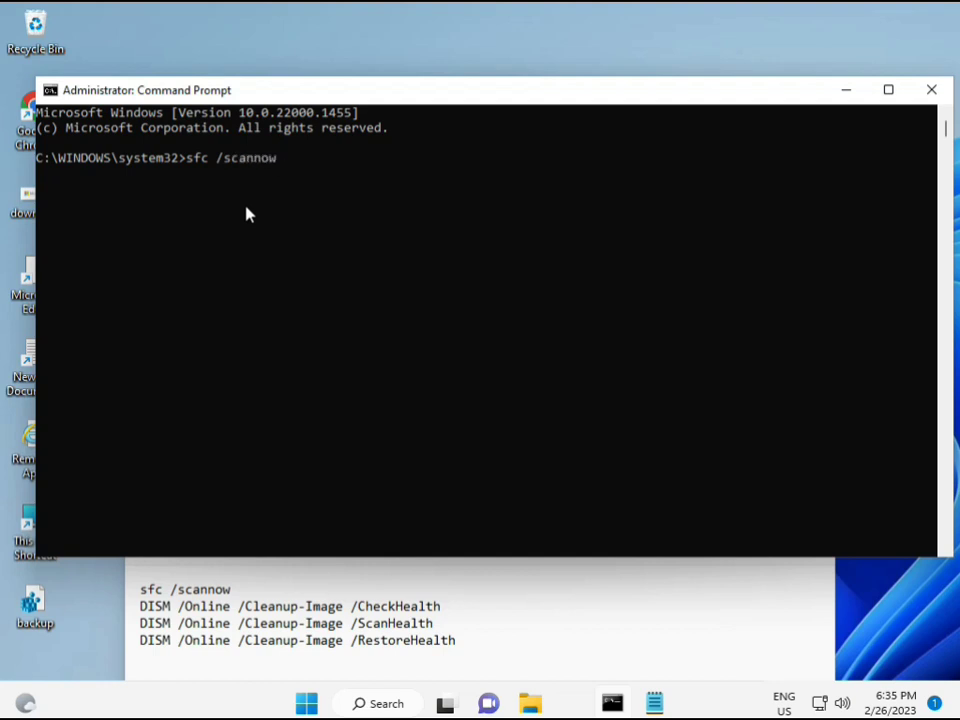
pyautogui.press('Return')
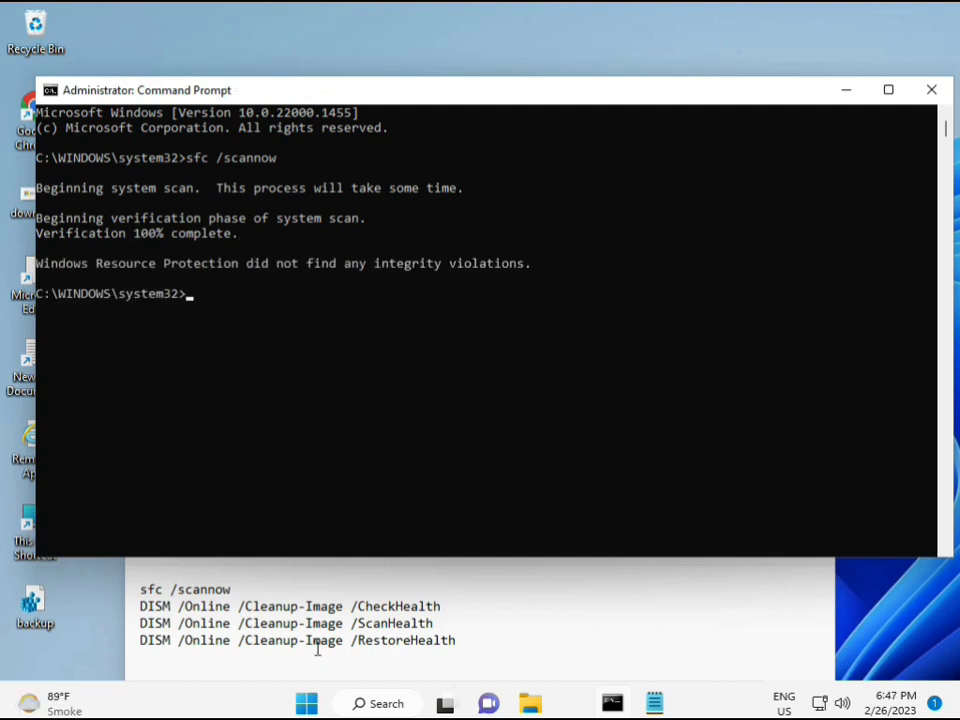
# - Copy the DISM /Online /Cleanup-Image /CheckHealth command from the Notepad document and run it in the administrator Command Prompt
pyautogui.click(146, 606)
pyautogui.moveTo(142, 606); pyautogui.dragTo(450, 606)
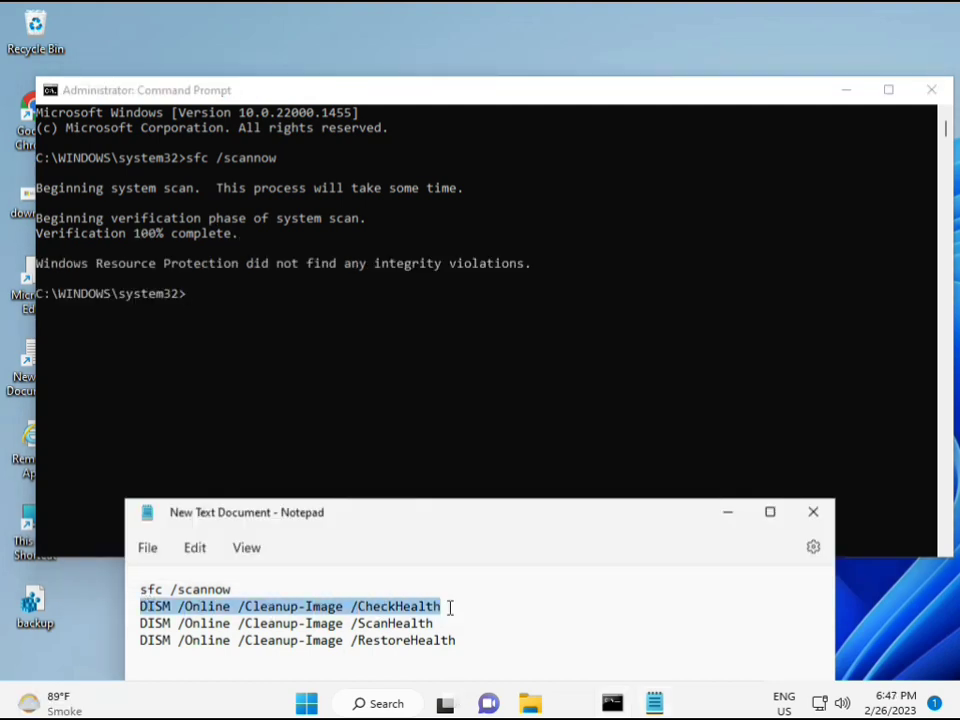
pyautogui.rightClick(257, 605)
pyautogui.click(302, 322)
pyautogui.click(194, 303)
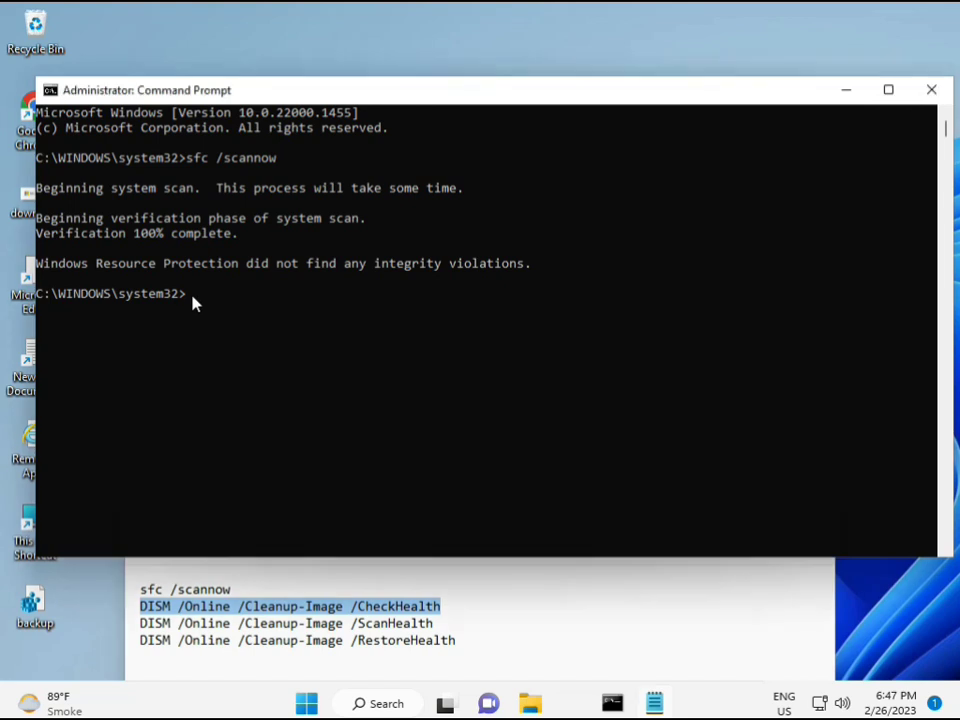
pyautogui.rightClick(78, 95)
pyautogui.moveTo(161, 233)
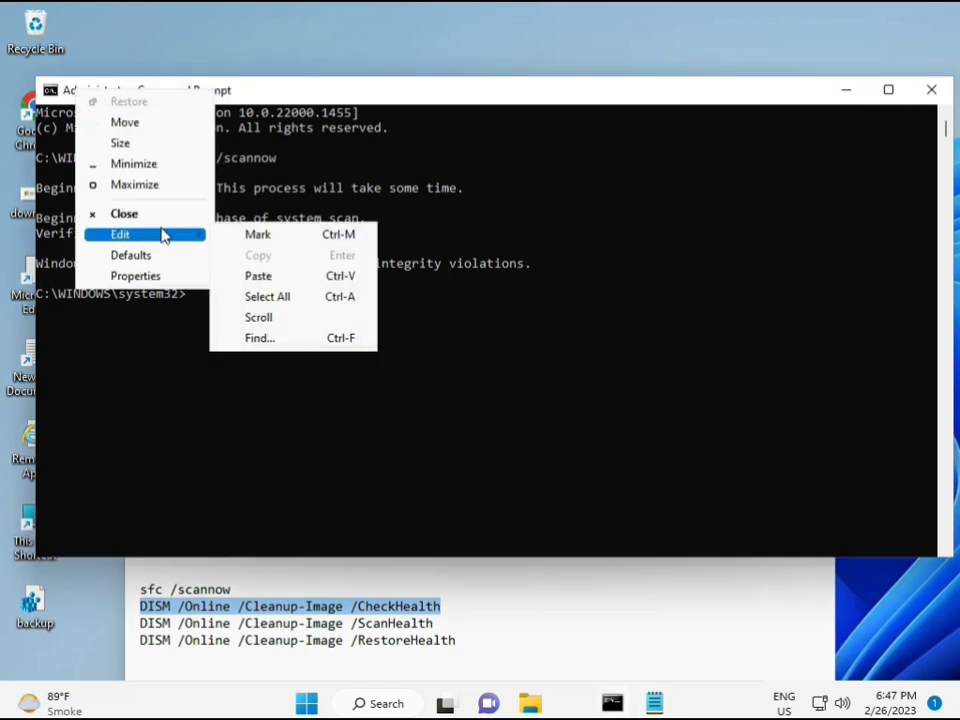
pyautogui.click(253, 274)
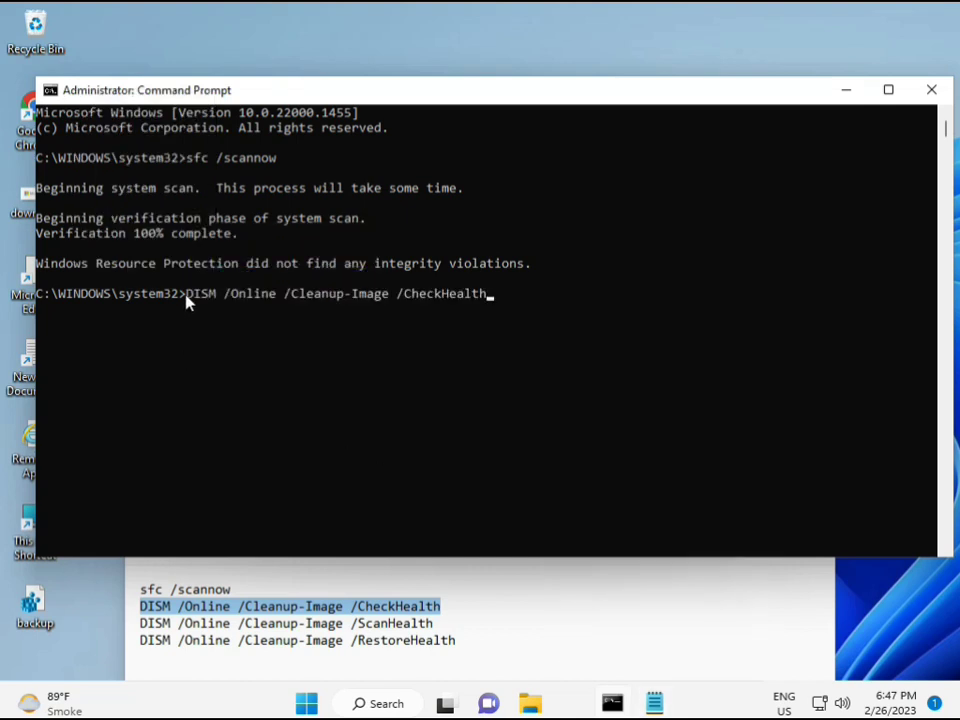
pyautogui.click(188, 294)
pyautogui.press('Escape')
pyautogui.press('Return')
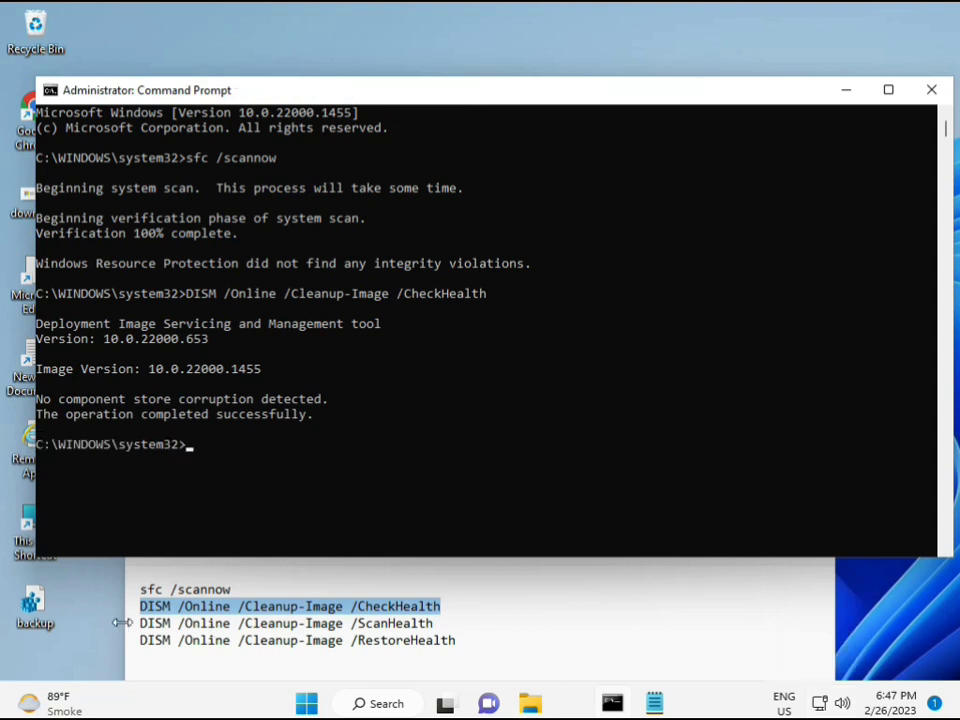
# - Copy the DISM /Online /Cleanup-Image /ScanHealth command from the Notepad document and run it in Command Prompt
pyautogui.moveTo(141, 624); pyautogui.dragTo(454, 624)
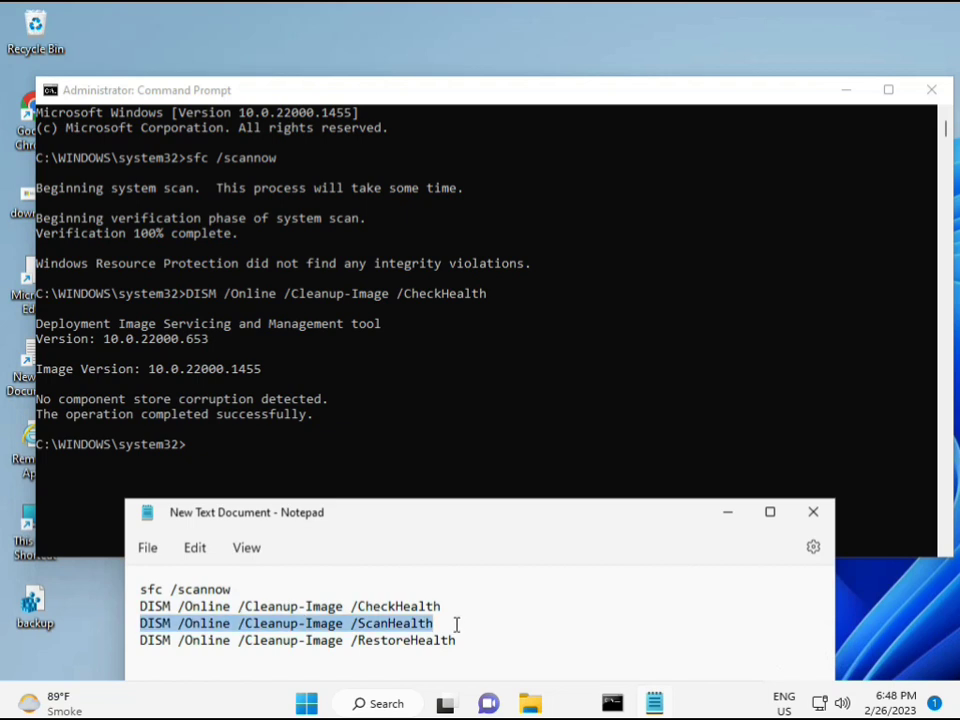
pyautogui.rightClick(425, 622)
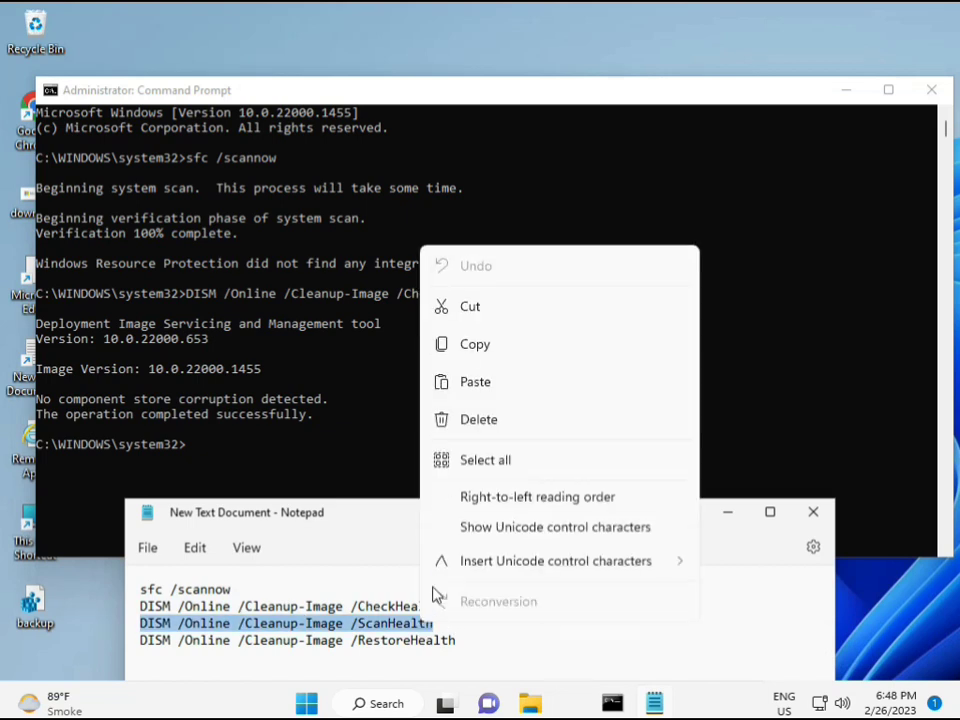
pyautogui.click(466, 359)
pyautogui.click(210, 454)
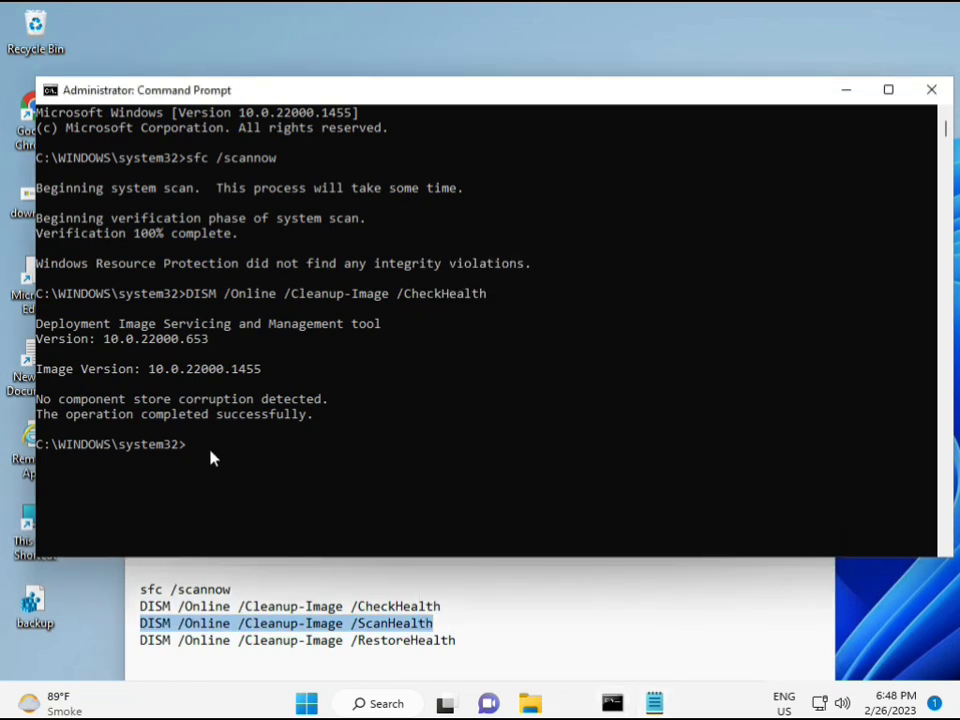
pyautogui.click(193, 452)
pyautogui.rightClick(193, 452)
pyautogui.rightClick(193, 452)
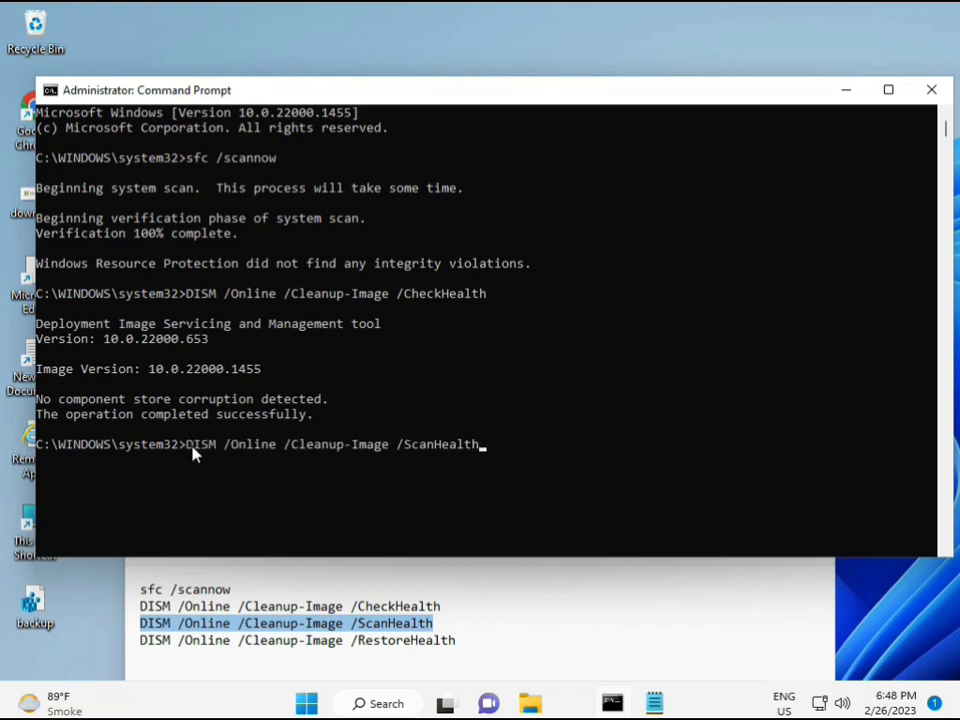
pyautogui.press('Return')
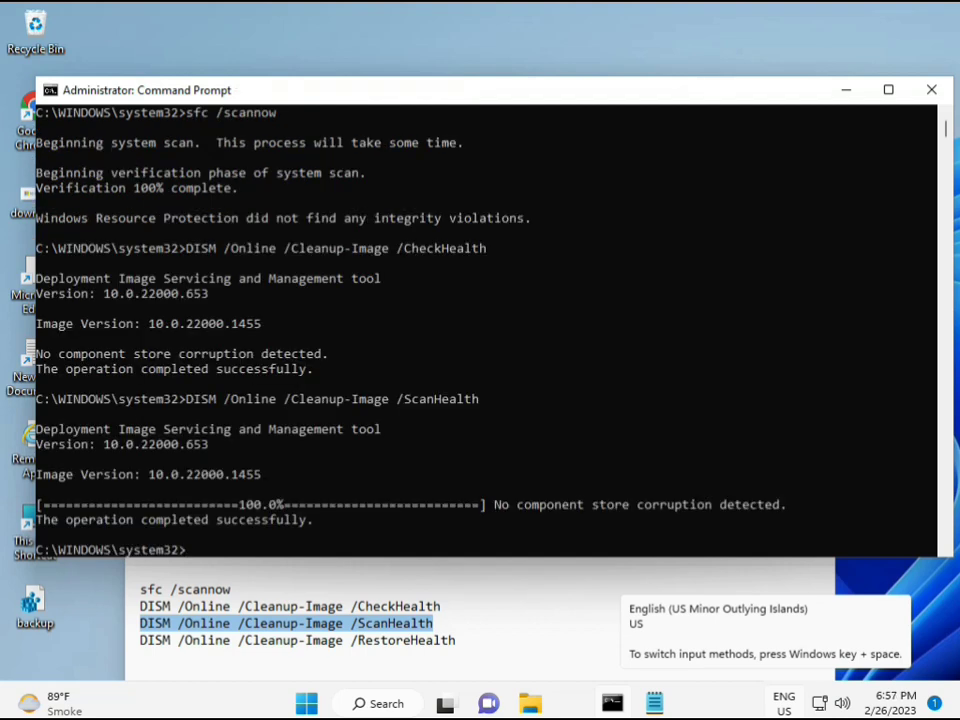
pyautogui.moveTo(216, 520); pyautogui.dragTo(313, 521)
# - Copy the DISM /Online /Cleanup-Image /RestoreHealth line from the Notepad document
pyautogui.click(226, 645)
pyautogui.tripleClick(226, 645)
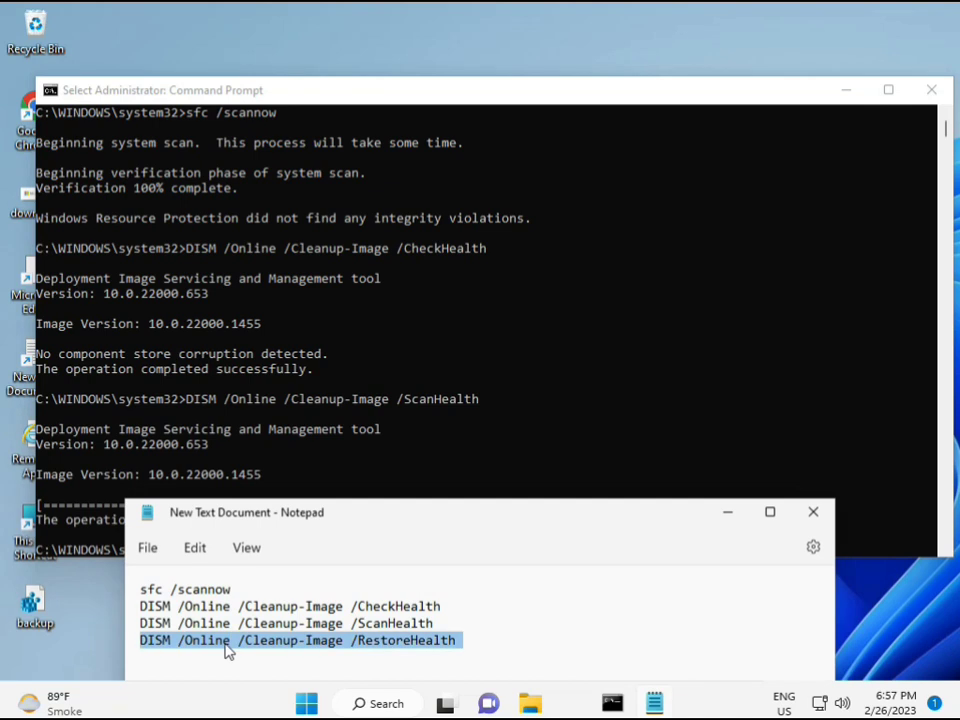
pyautogui.rightClick(225, 646)
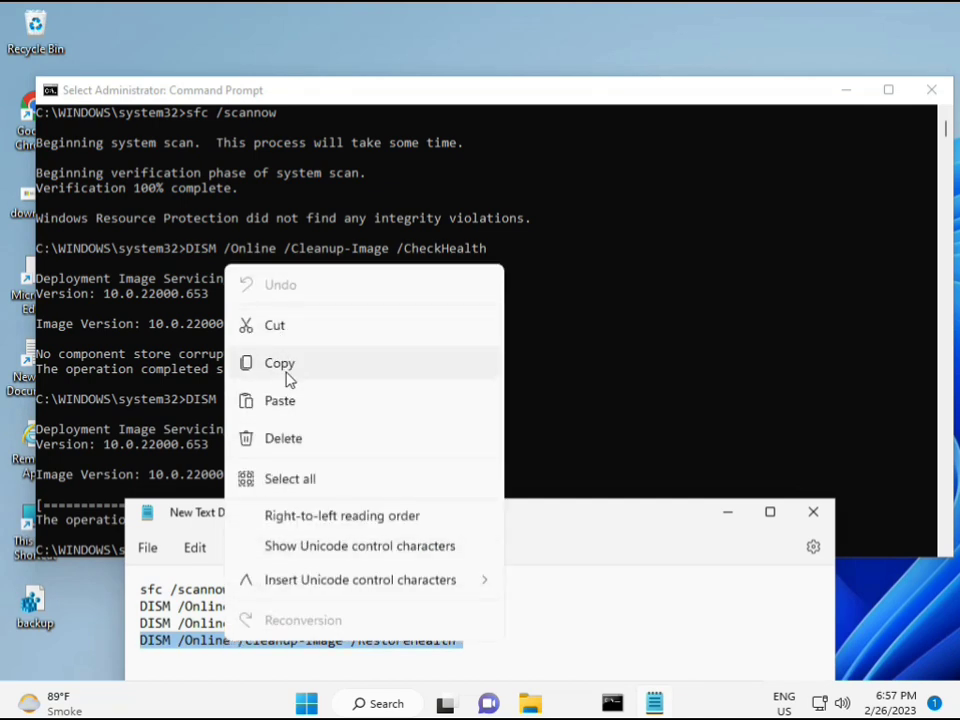
pyautogui.click(313, 367)
# - Paste the copied DISM /Online /Cleanup-Image /RestoreHealth command into Command Prompt and run it
pyautogui.click(211, 541)
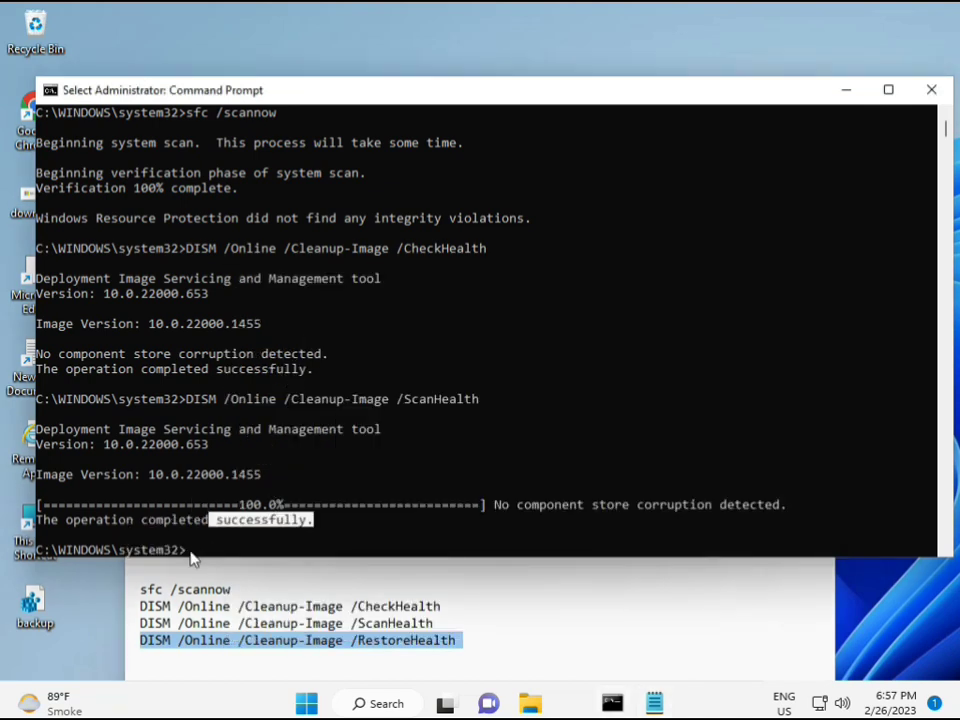
pyautogui.click(190, 554)
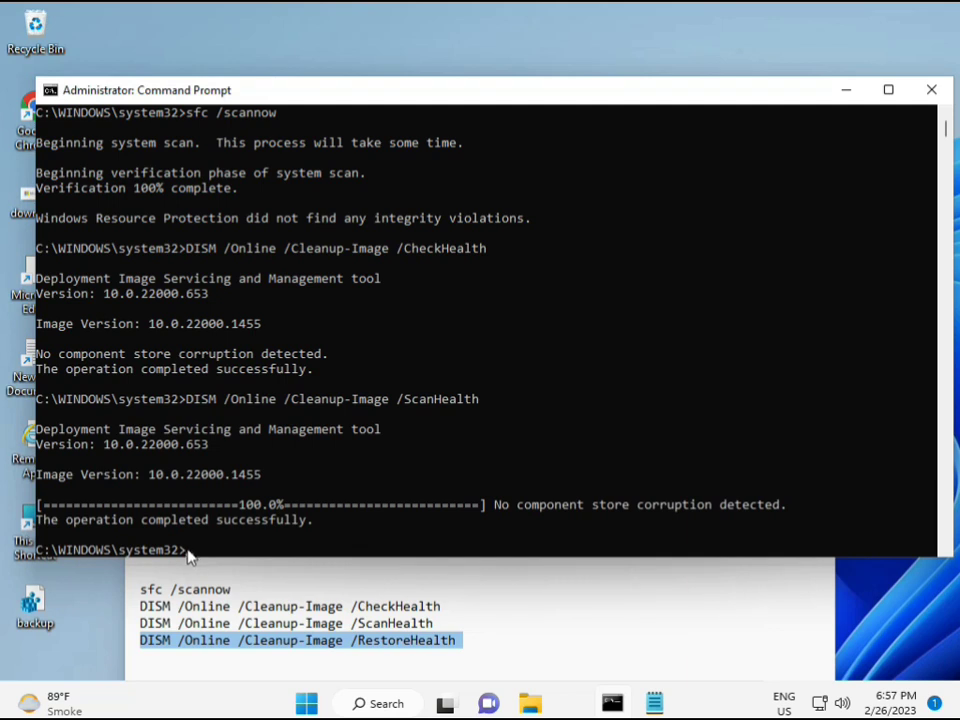
pyautogui.click(190, 554)
pyautogui.click(190, 554)
pyautogui.hotkey('ctrl', 'v')
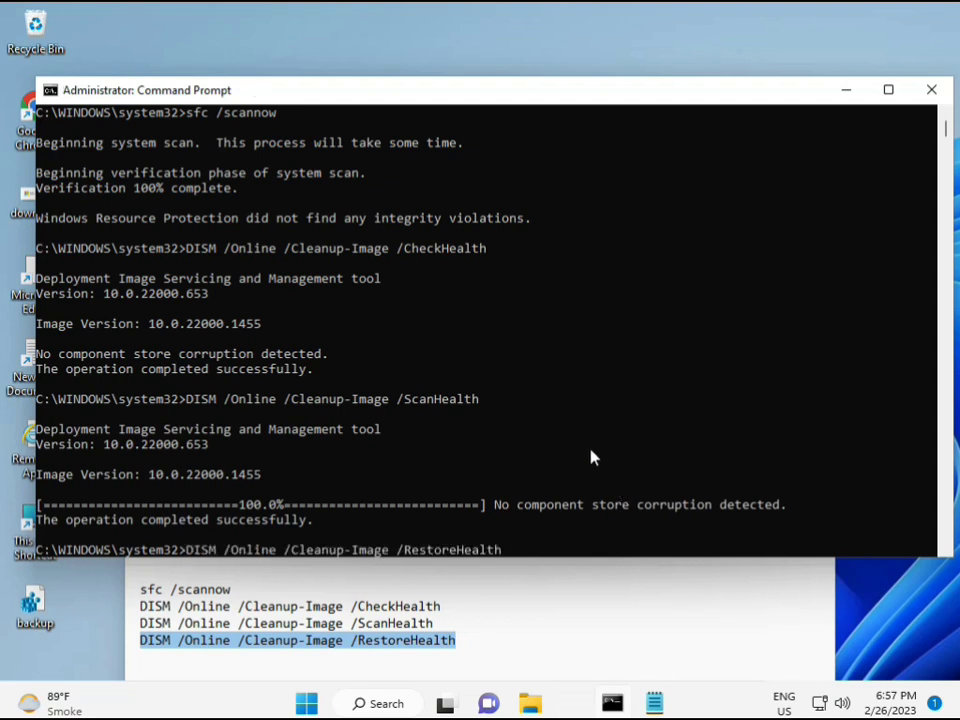
pyautogui.scroll(-9, 583, 452)
pyautogui.scroll(9, 568, 454)
pyautogui.moveTo(948, 133)
pyautogui.mouseDown()
pyautogui.moveTo(950, 143)
pyautogui.moveTo(948, 132)
pyautogui.mouseUp()
pyautogui.click(193, 282)
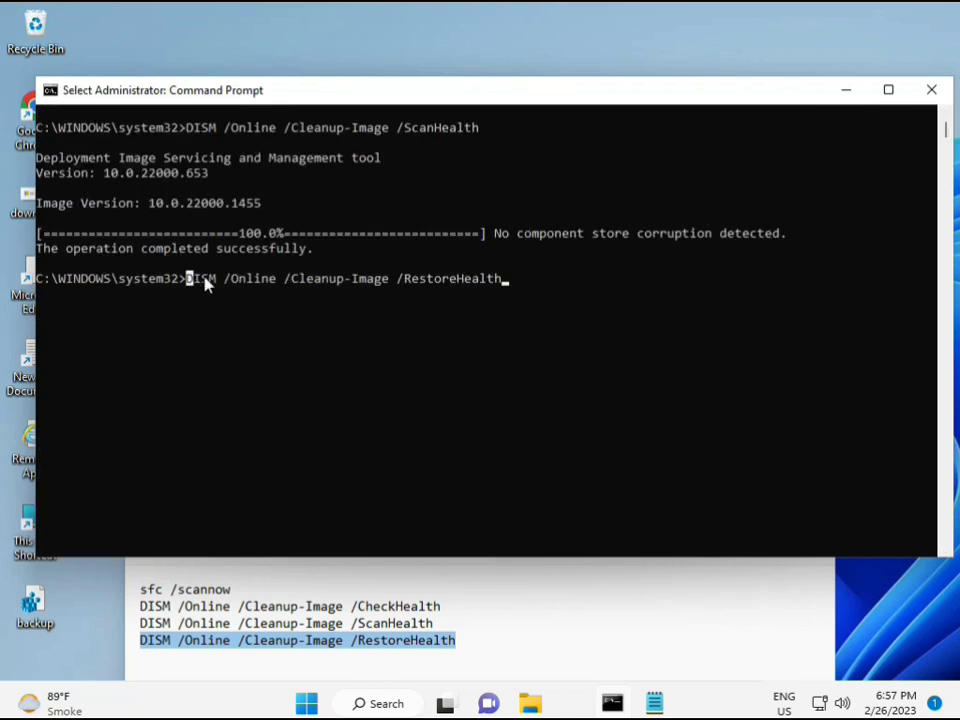
pyautogui.press('Return')
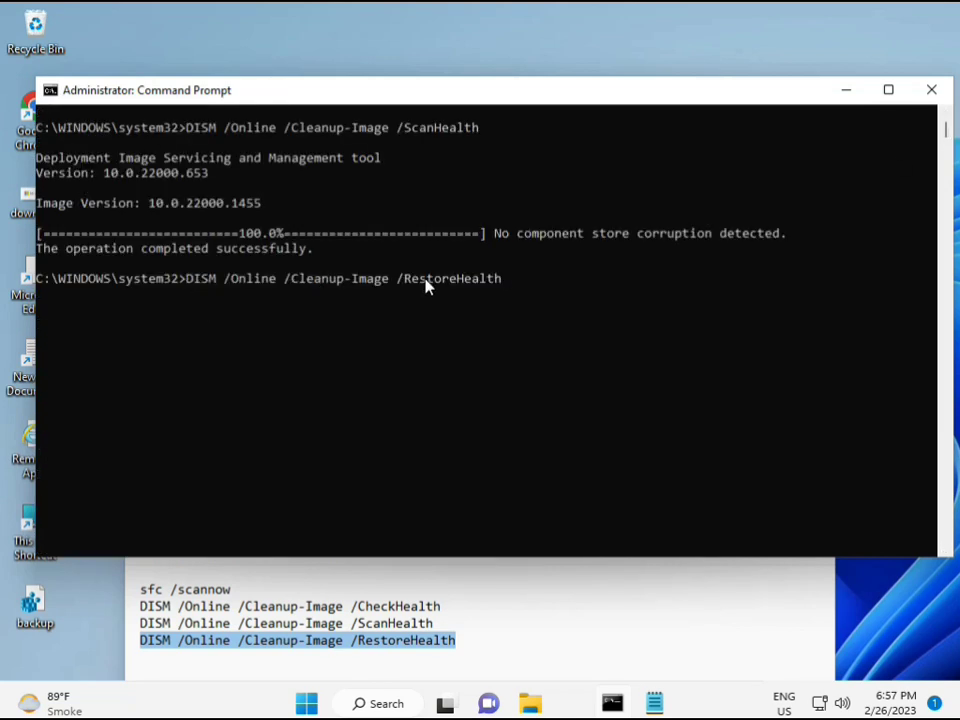
pyautogui.press('Return')
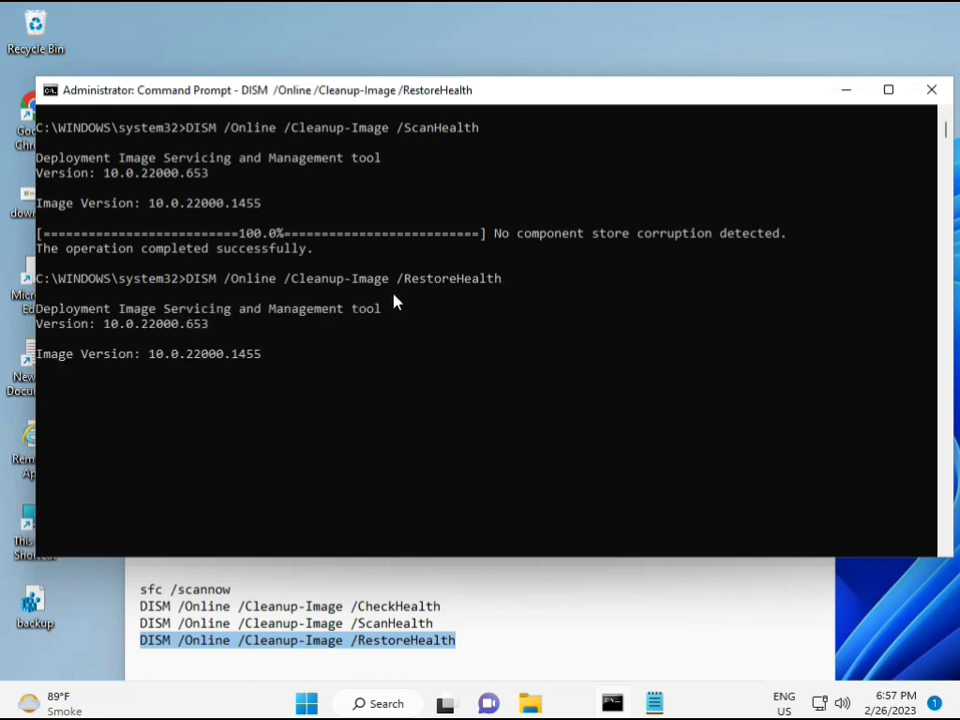